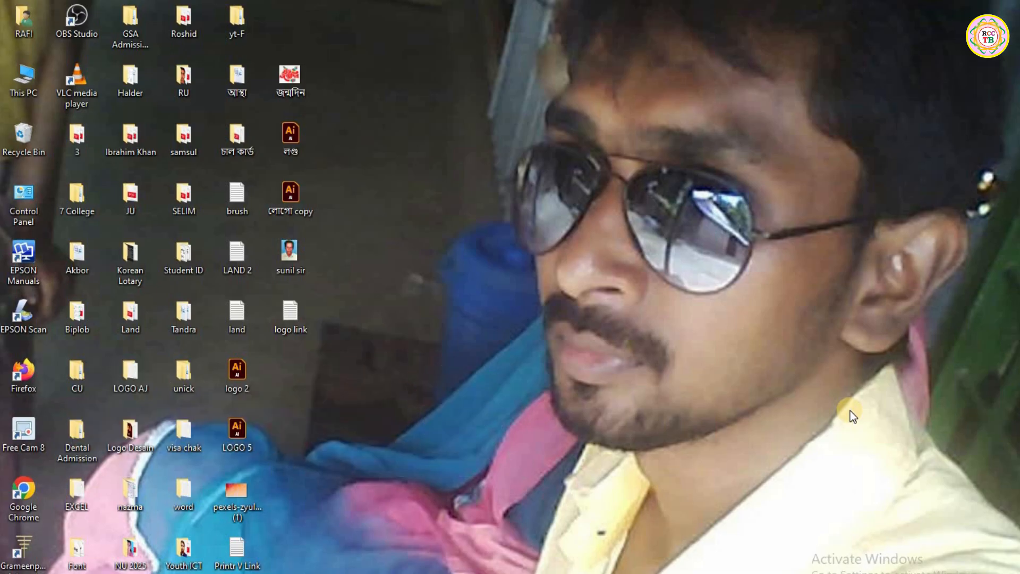
# Step: Switch to Illustrator and draw a horizontal S-shaped wave with the Pen tool, using two curved segments about 113 pt across each
pyautogui.moveTo(499, 573)
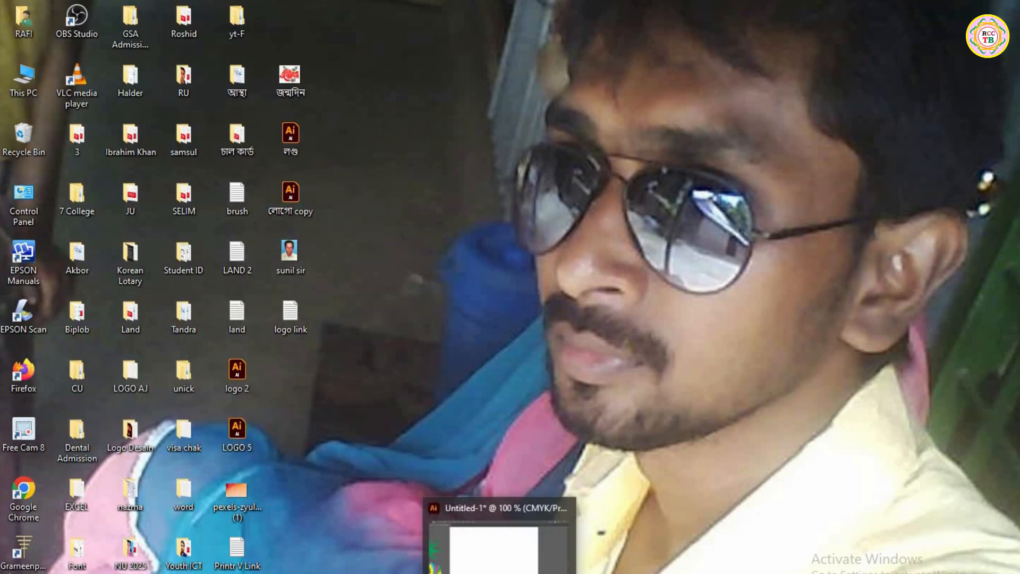
pyautogui.click(500, 536)
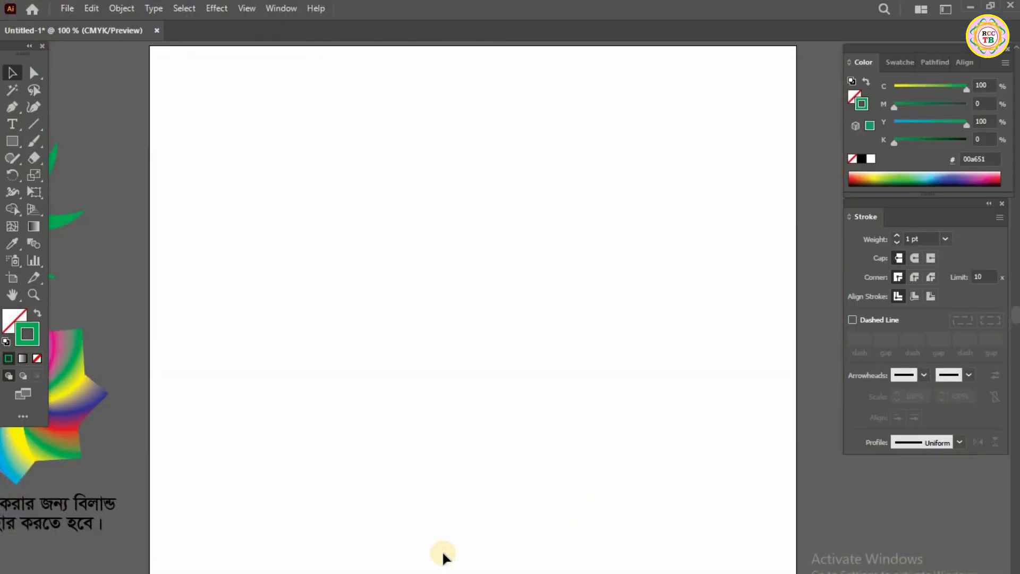
pyautogui.click(9, 109)
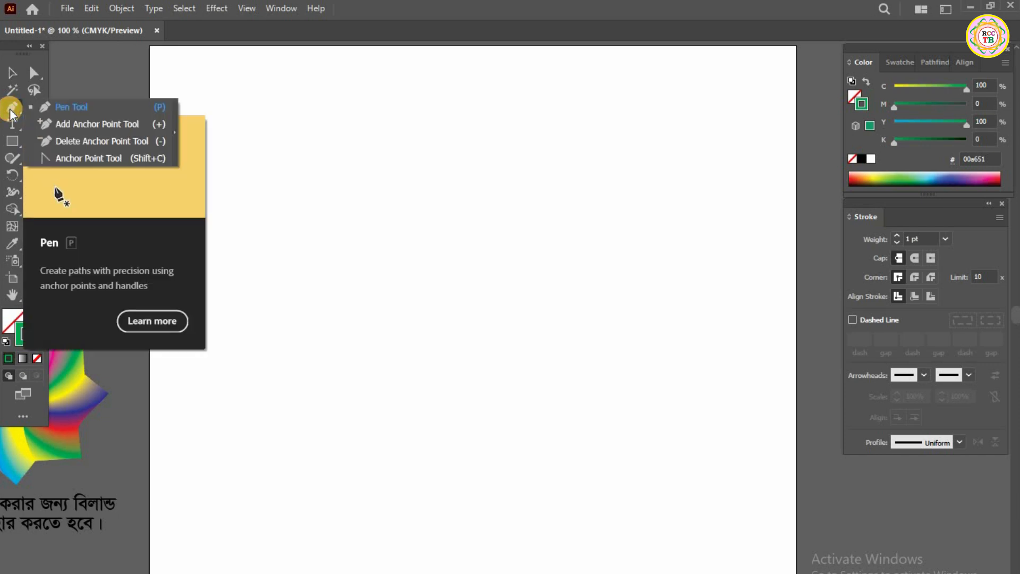
pyautogui.click(307, 163)
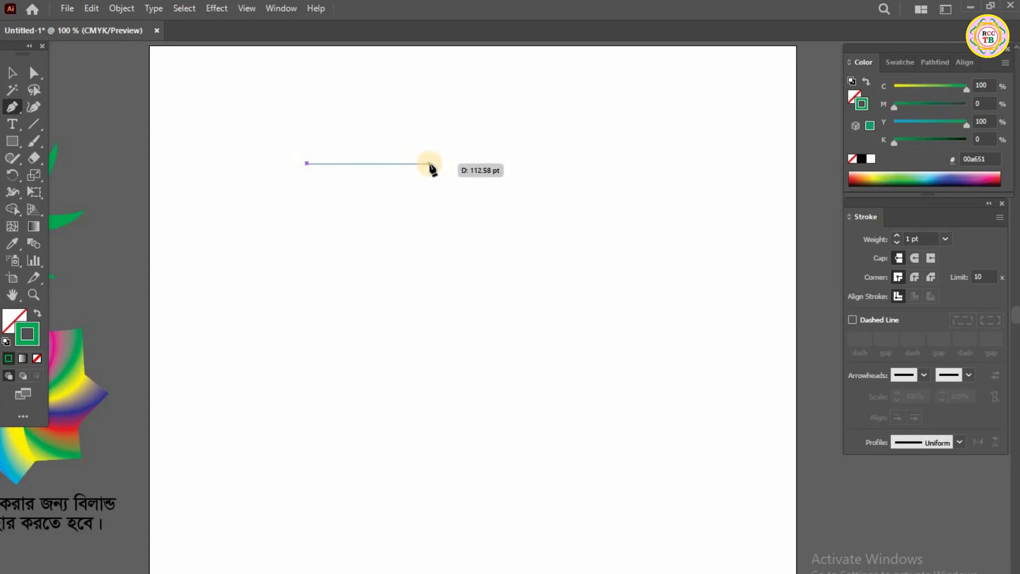
pyautogui.click(429, 164)
pyautogui.moveTo(430, 163); pyautogui.dragTo(503, 198)
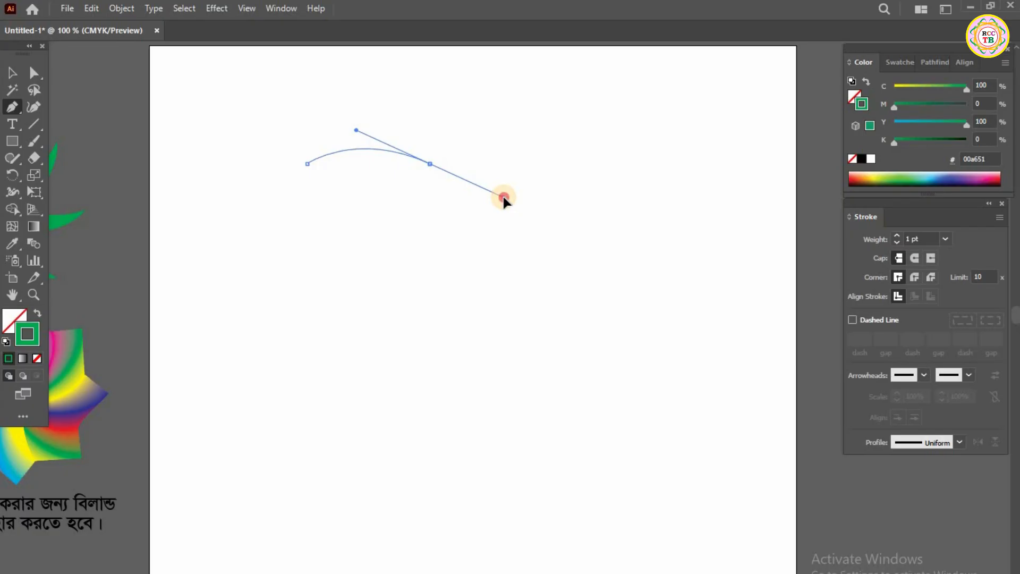
pyautogui.moveTo(503, 197); pyautogui.dragTo(503, 197)
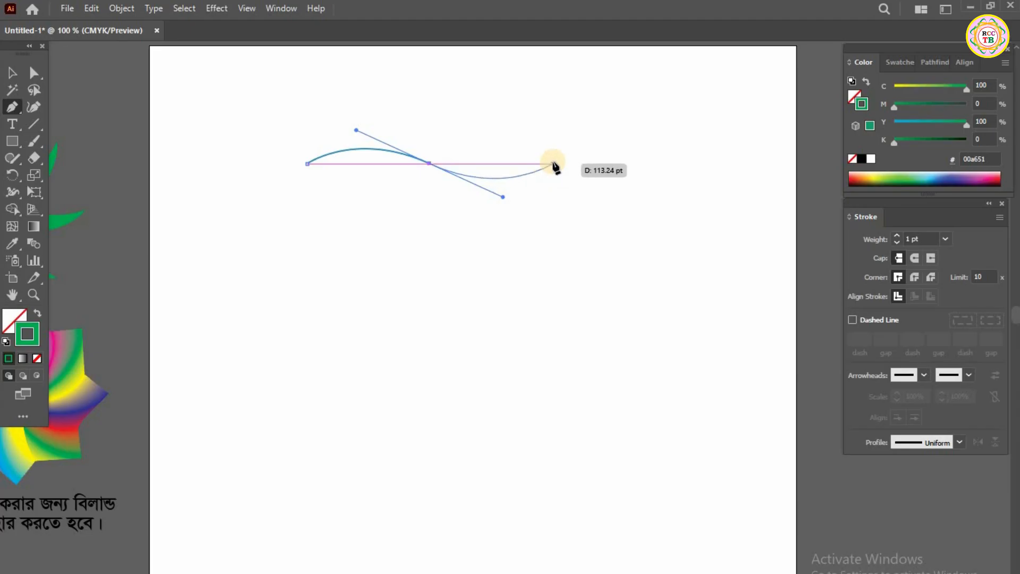
pyautogui.click(553, 163)
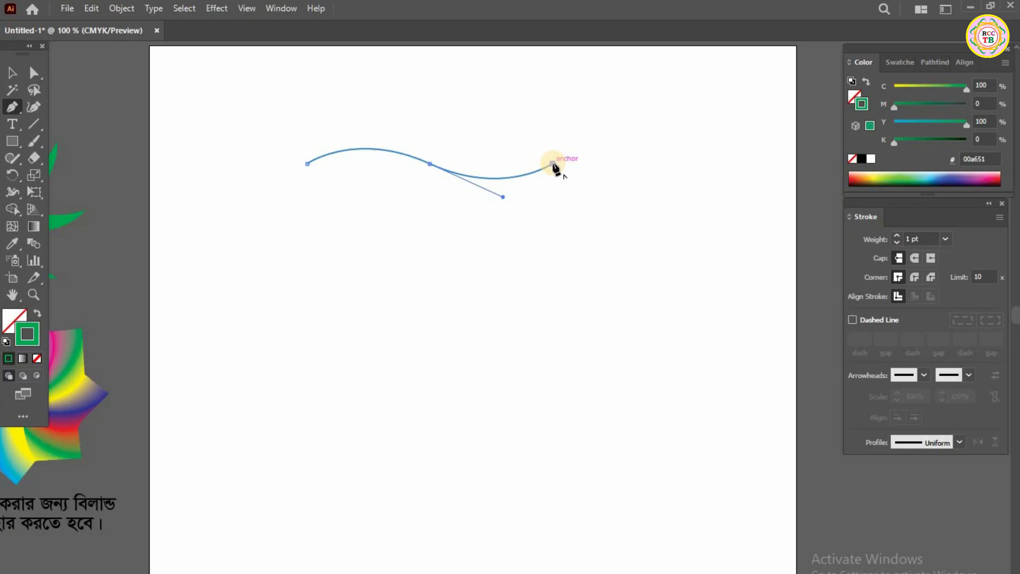
pyautogui.click(12, 73)
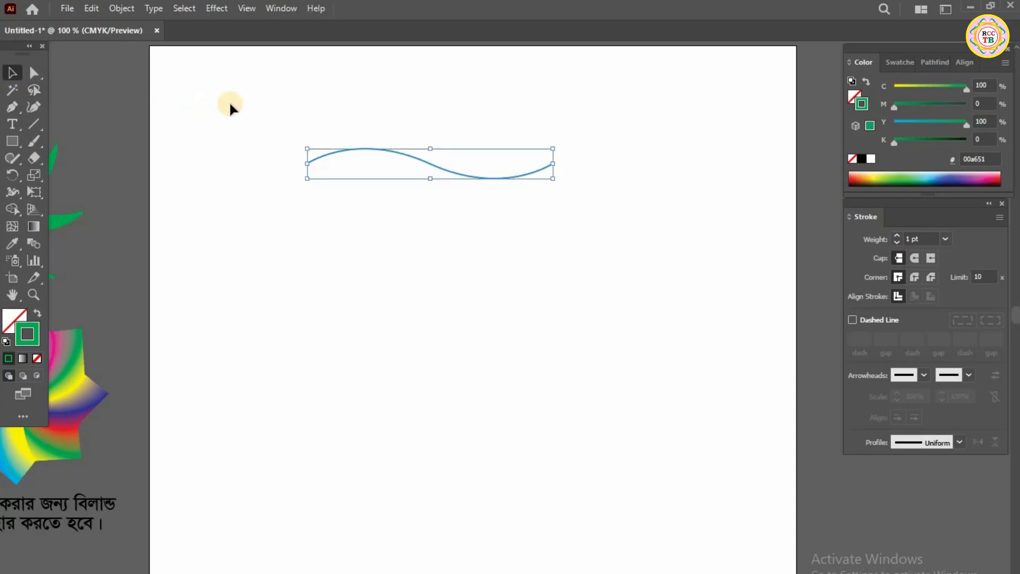
# Step: Set the wave's stroke weight to 31 pt and apply the lens-shaped width profile that tapers at both ends
pyautogui.moveTo(254, 100); pyautogui.dragTo(598, 234)
pyautogui.moveTo(277, 124); pyautogui.dragTo(578, 222)
pyautogui.click(907, 236)
pyautogui.click(282, 9)
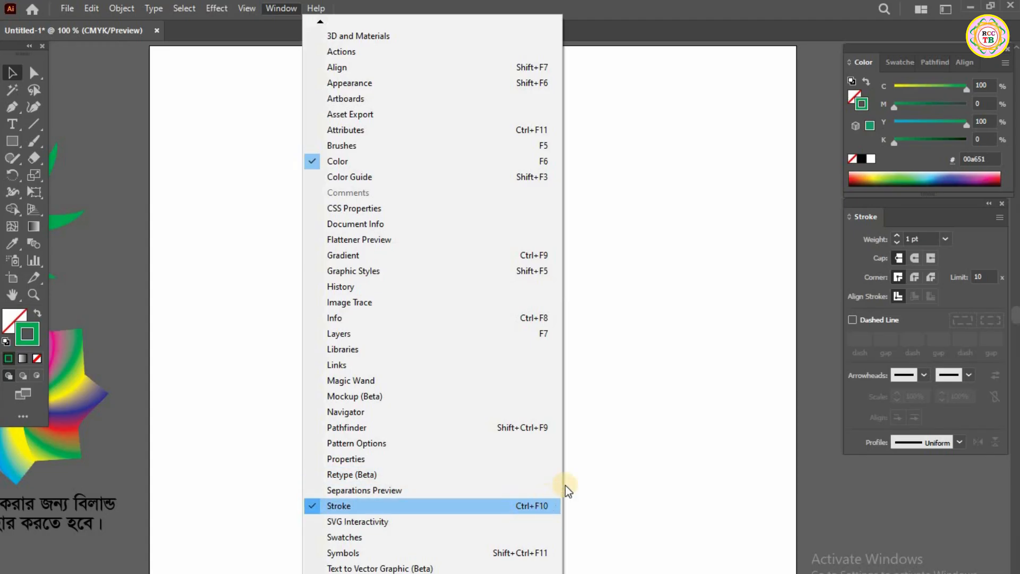
pyautogui.click(671, 18)
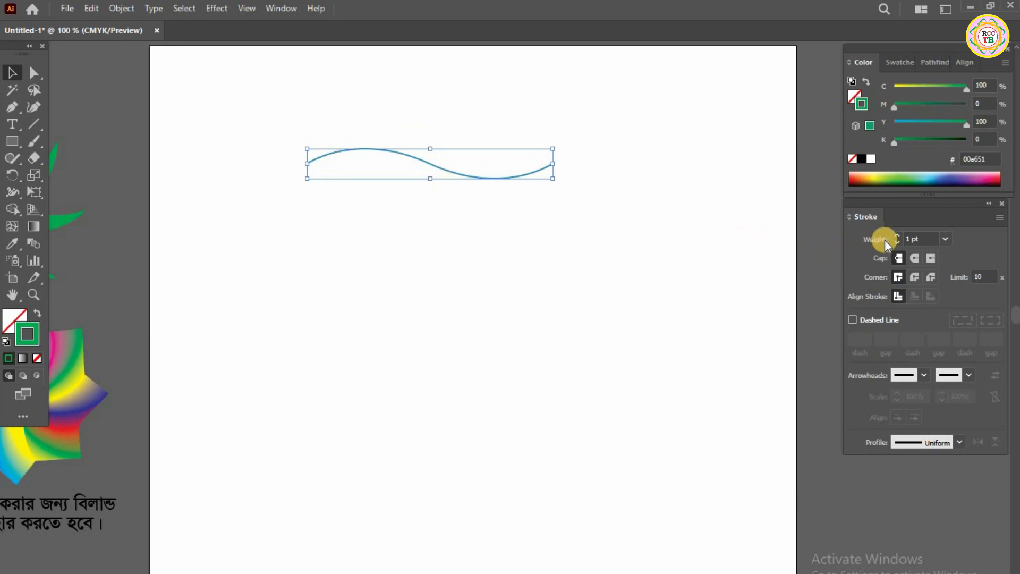
pyautogui.moveTo(897, 235); pyautogui.dragTo(894, 233)
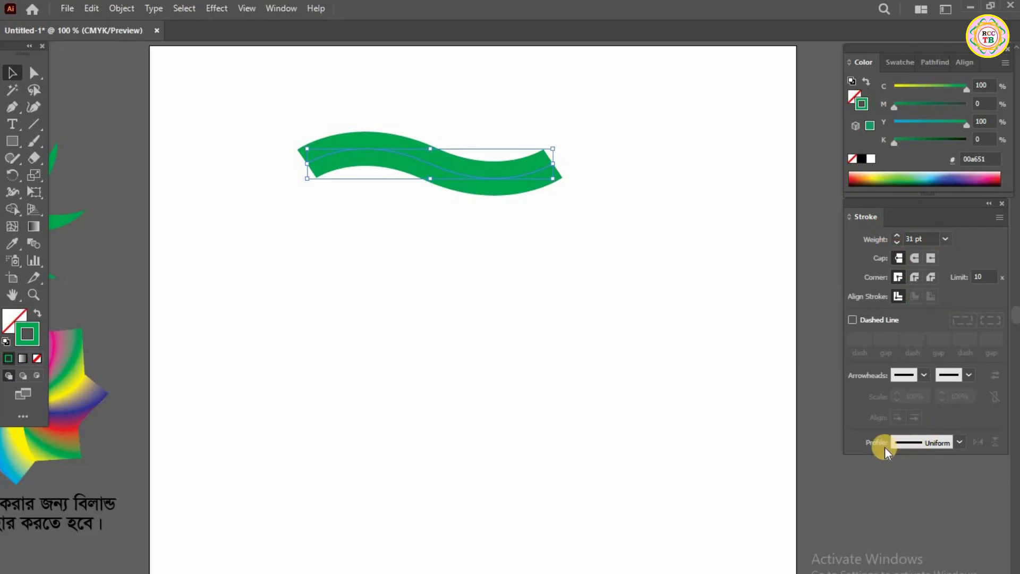
pyautogui.click(914, 442)
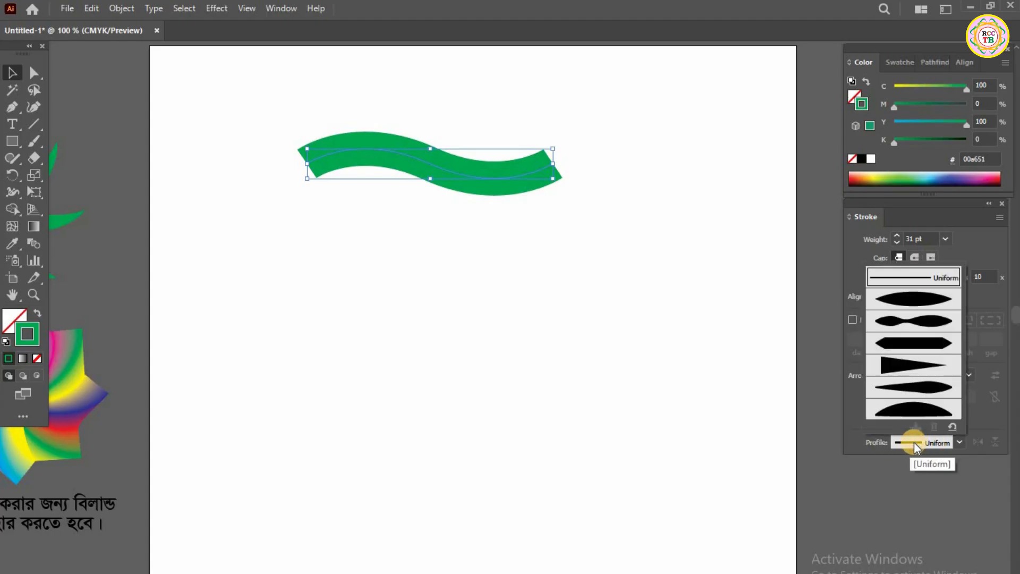
pyautogui.click(914, 301)
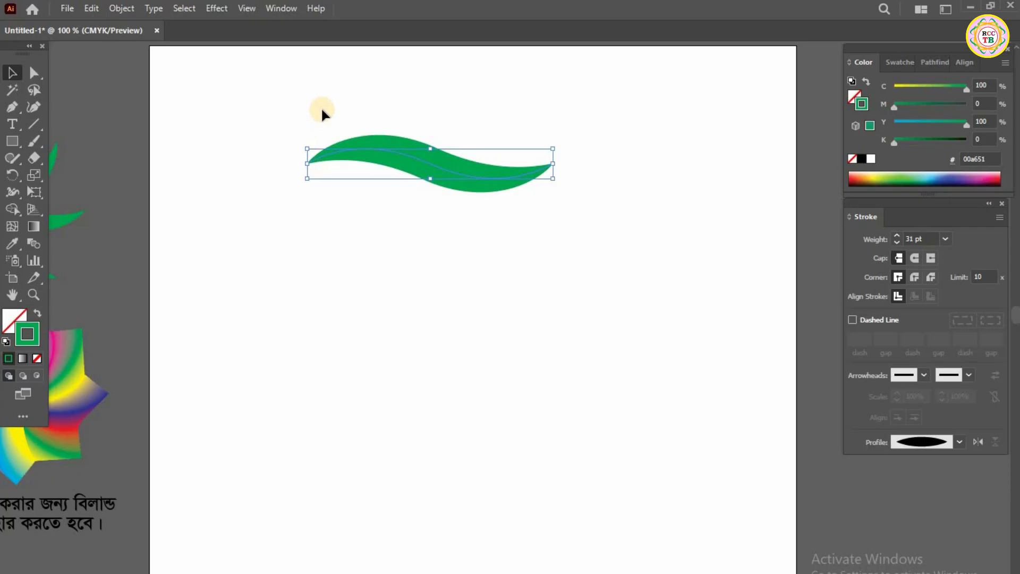
# Step: Enlarge the wave towards its lower right end and set its stroke weight to 25 pt
pyautogui.moveTo(264, 107); pyautogui.dragTo(556, 236)
pyautogui.moveTo(555, 180); pyautogui.dragTo(631, 192)
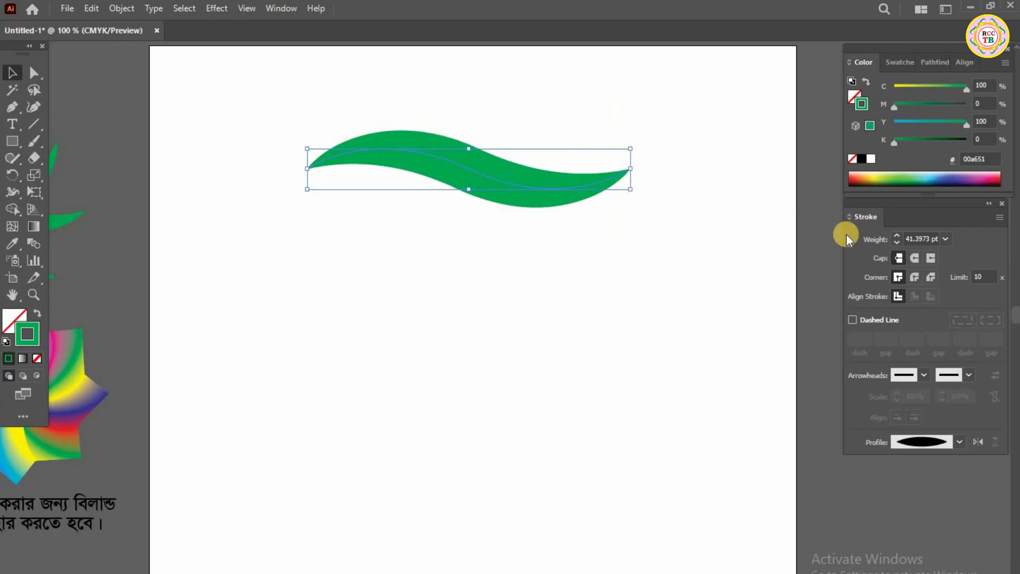
pyautogui.click(898, 244)
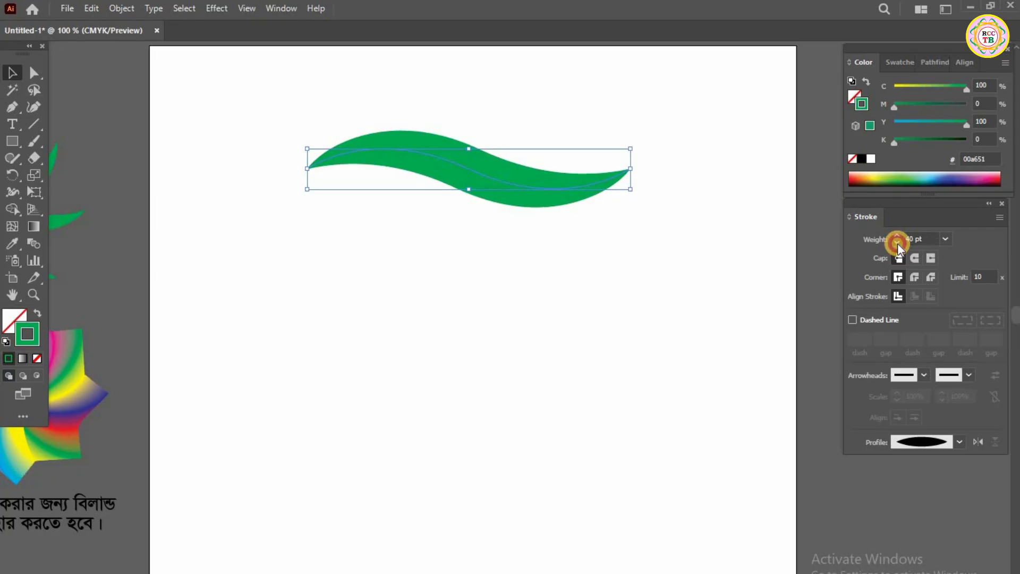
pyautogui.click(897, 244)
pyautogui.click(898, 244)
pyautogui.click(387, 231)
pyautogui.click(547, 156)
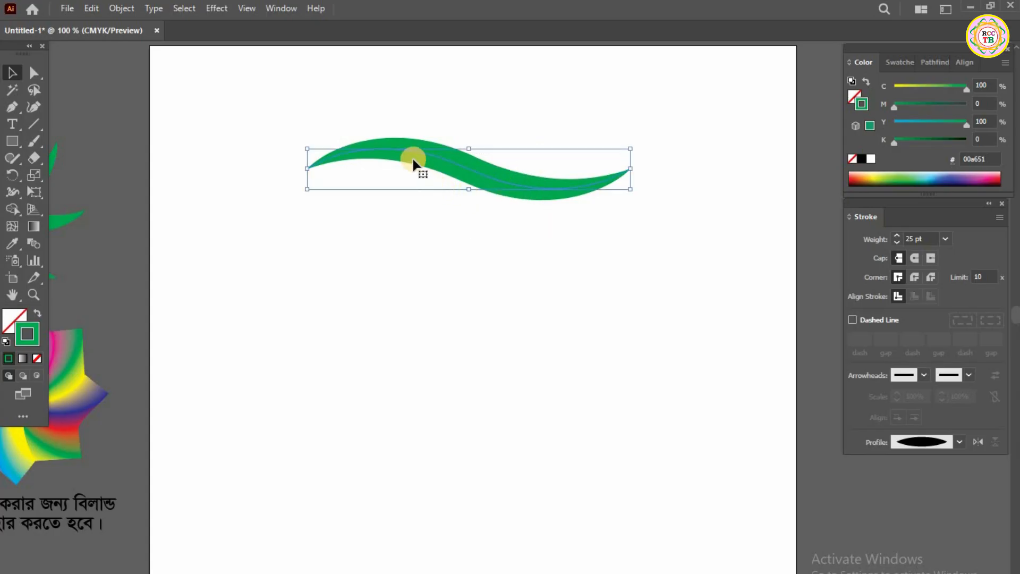
# Step: Convert the wave's stroke into a filled shape with Outline Stroke
pyautogui.click(119, 8)
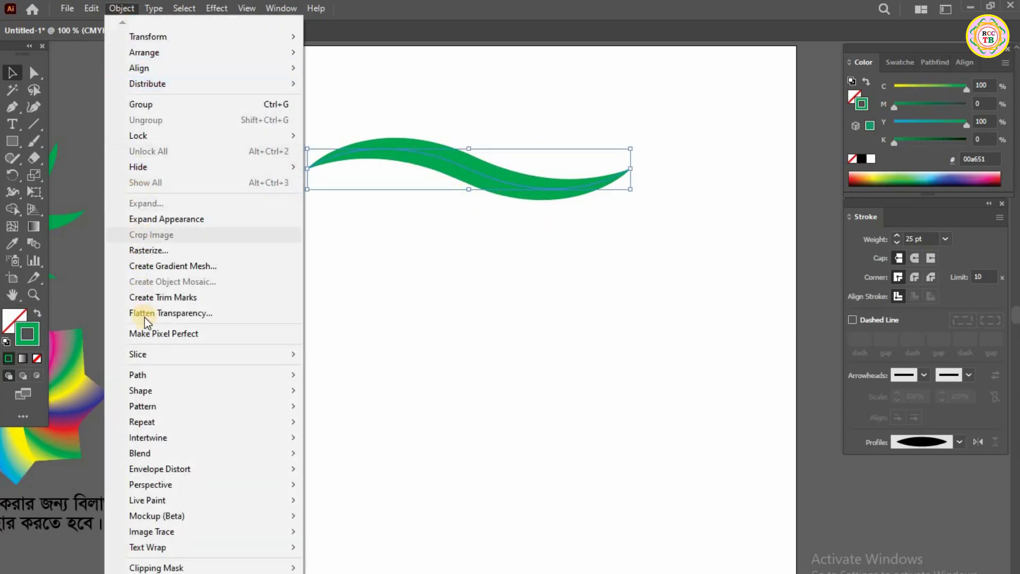
pyautogui.moveTo(152, 378)
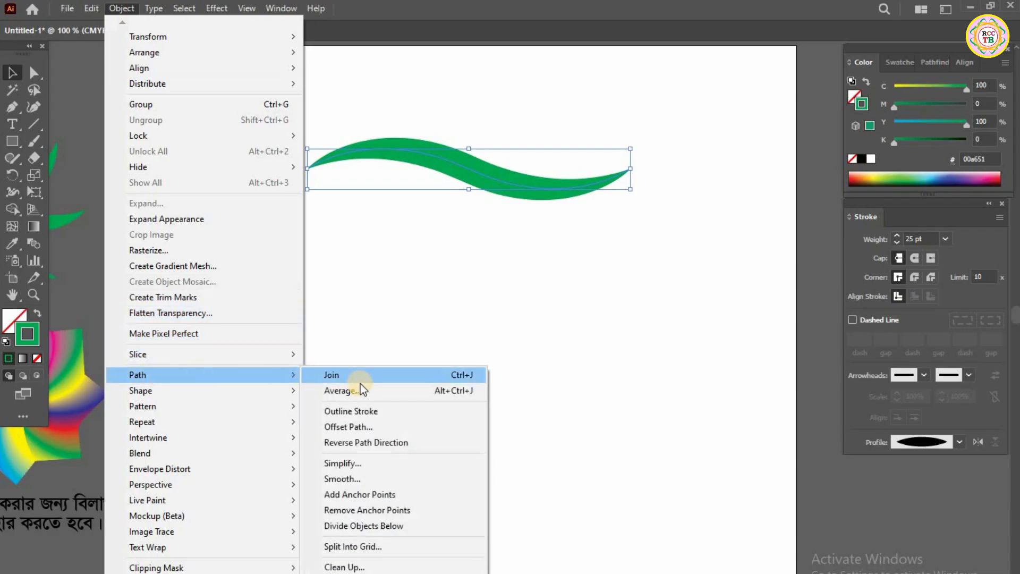
pyautogui.click(362, 414)
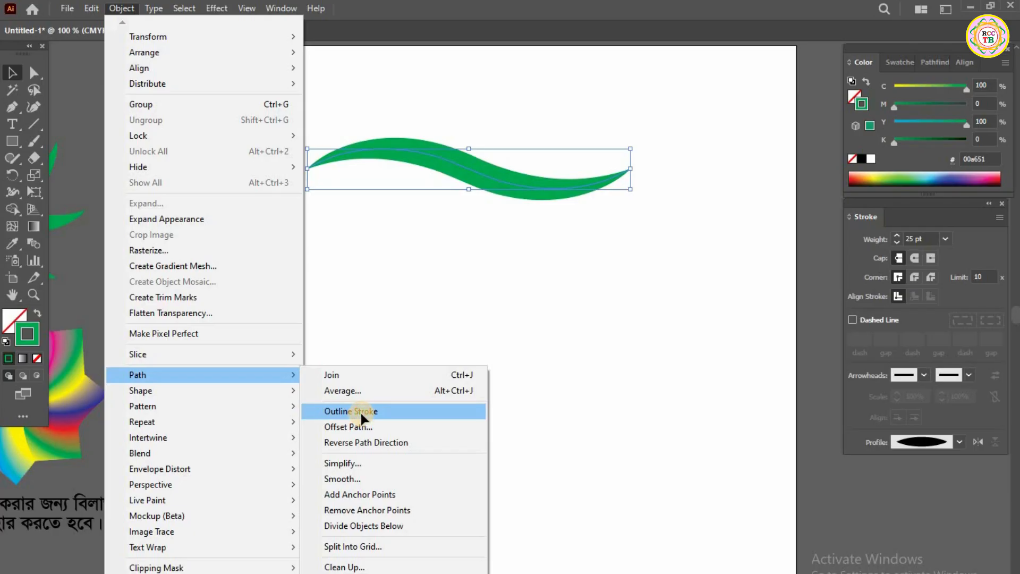
pyautogui.moveTo(271, 95); pyautogui.dragTo(656, 278)
pyautogui.moveTo(439, 268); pyautogui.dragTo(467, 246)
pyautogui.click(566, 173)
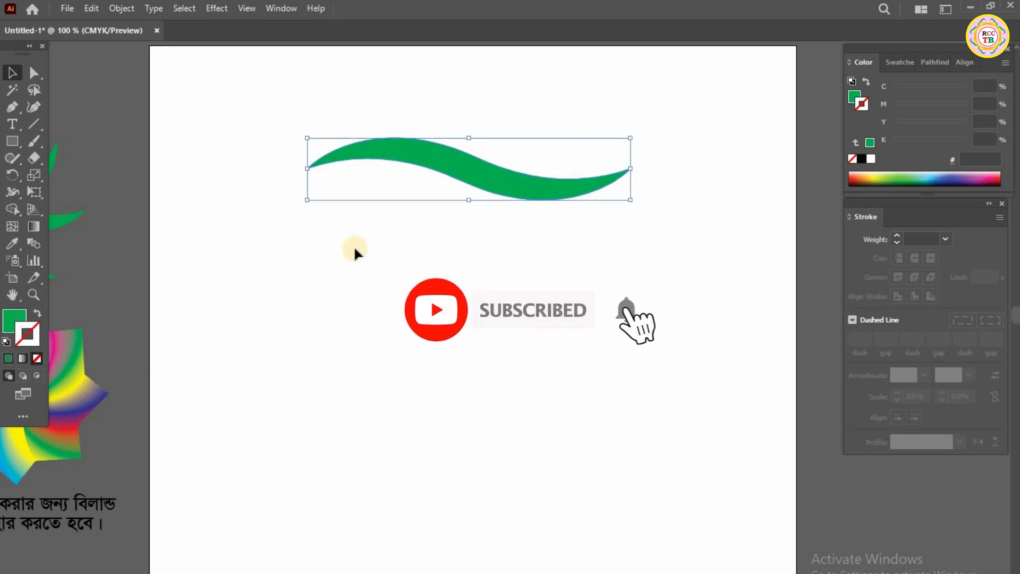
pyautogui.moveTo(277, 102); pyautogui.dragTo(529, 232)
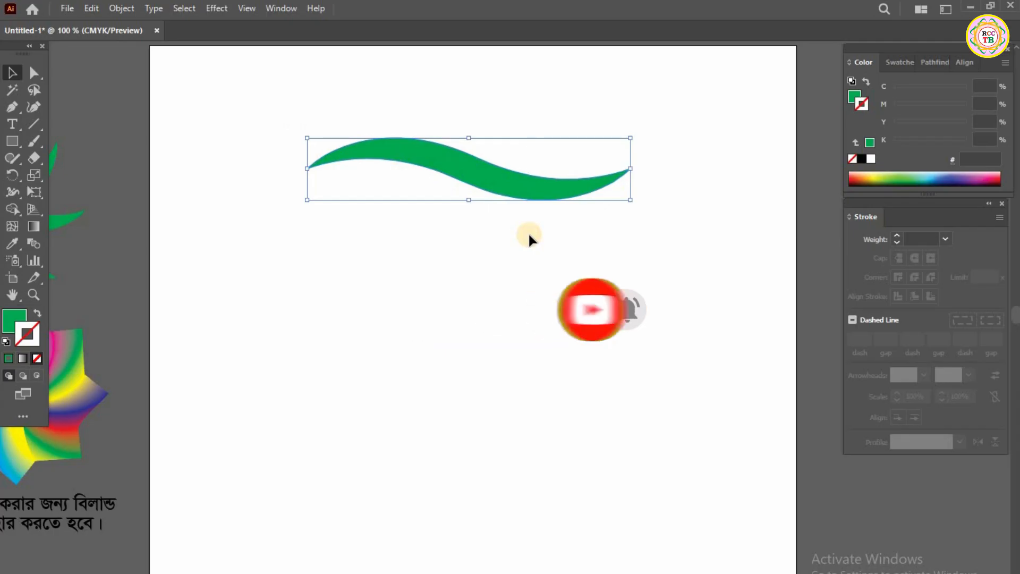
# Step: Make a copy of the wave rotated by 360/8 (45°) around its centre point, checking it in the preview
pyautogui.press('space')
pyautogui.moveTo(499, 308); pyautogui.dragTo(498, 146)
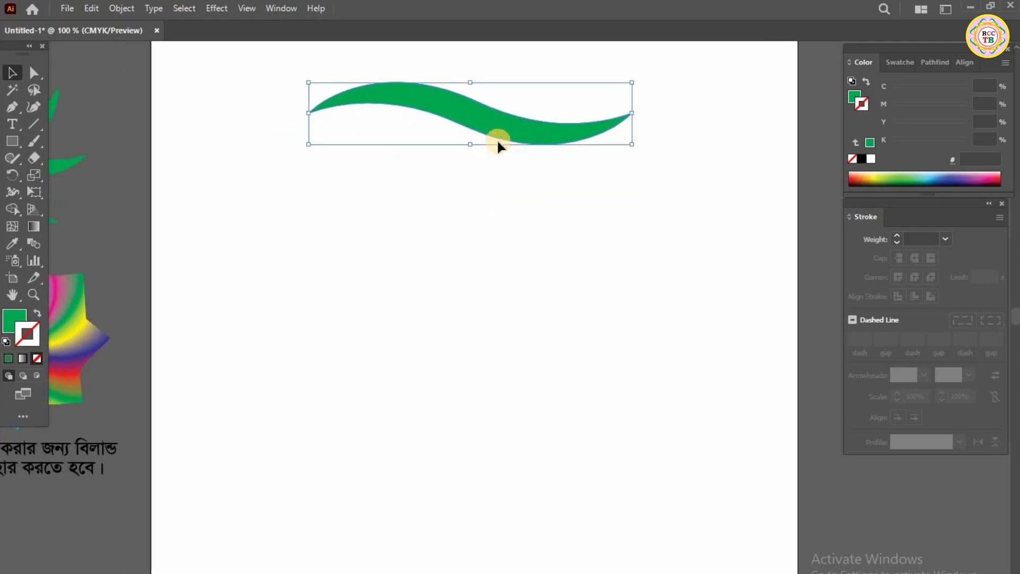
pyautogui.moveTo(499, 194); pyautogui.dragTo(494, 269)
pyautogui.press('space')
pyautogui.moveTo(496, 203); pyautogui.dragTo(506, 243)
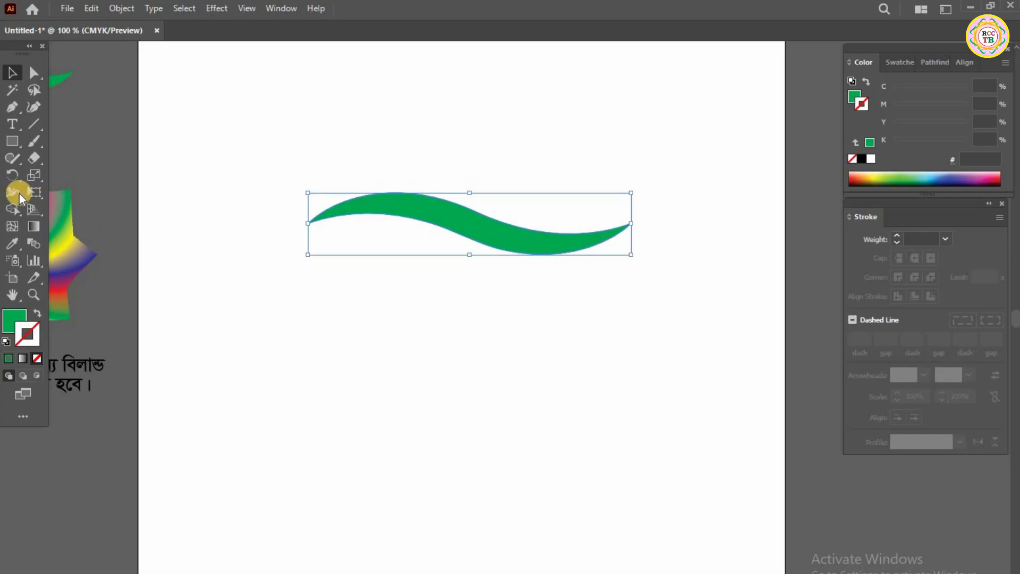
pyautogui.click(13, 175)
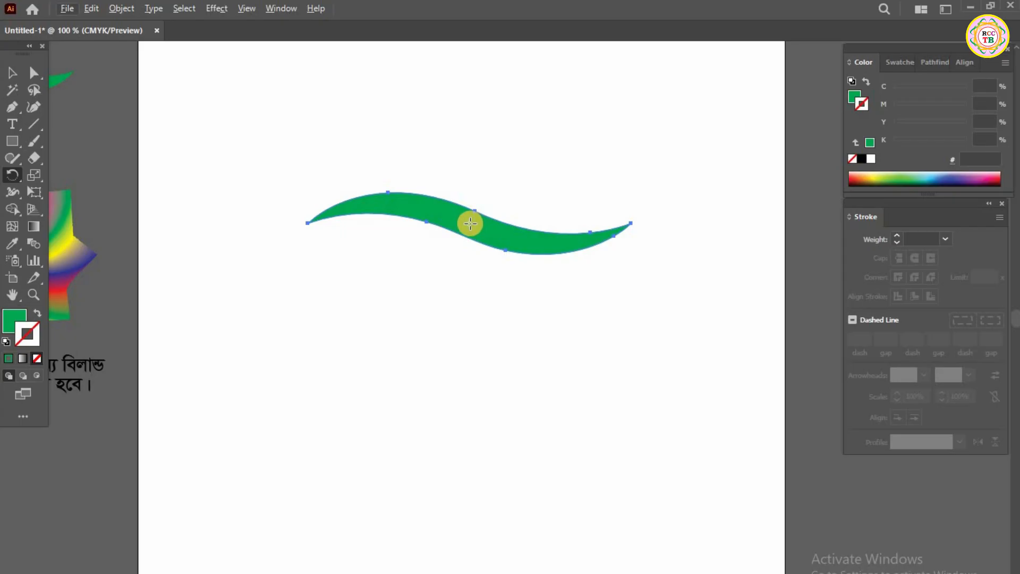
pyautogui.press('alt')
pyautogui.keyDown('alt'); pyautogui.click(470, 223); pyautogui.keyUp('alt')
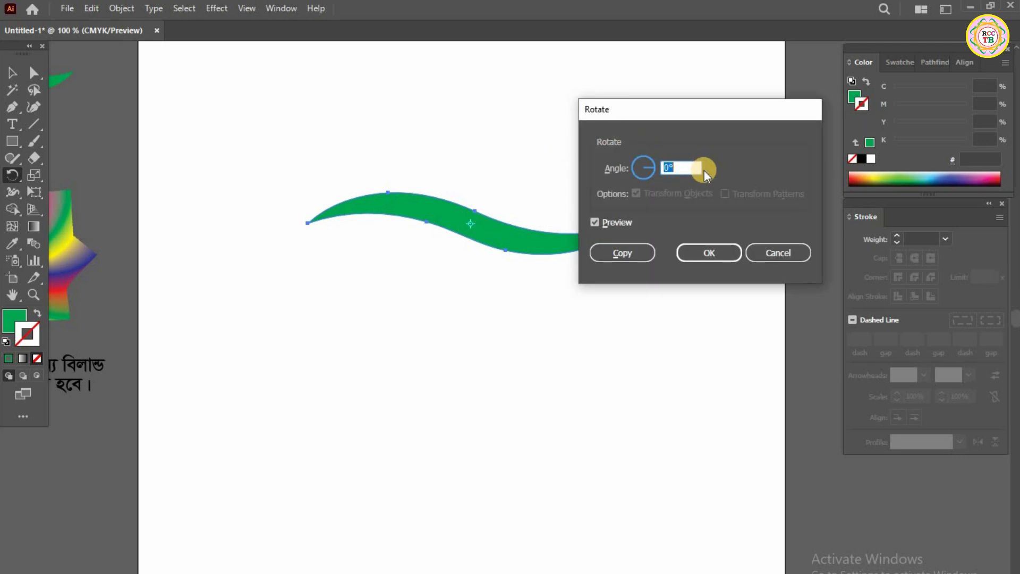
pyautogui.write('360/8')
pyautogui.click(595, 222)
pyautogui.click(595, 222)
pyautogui.click(595, 222)
pyautogui.click(596, 223)
pyautogui.click(596, 222)
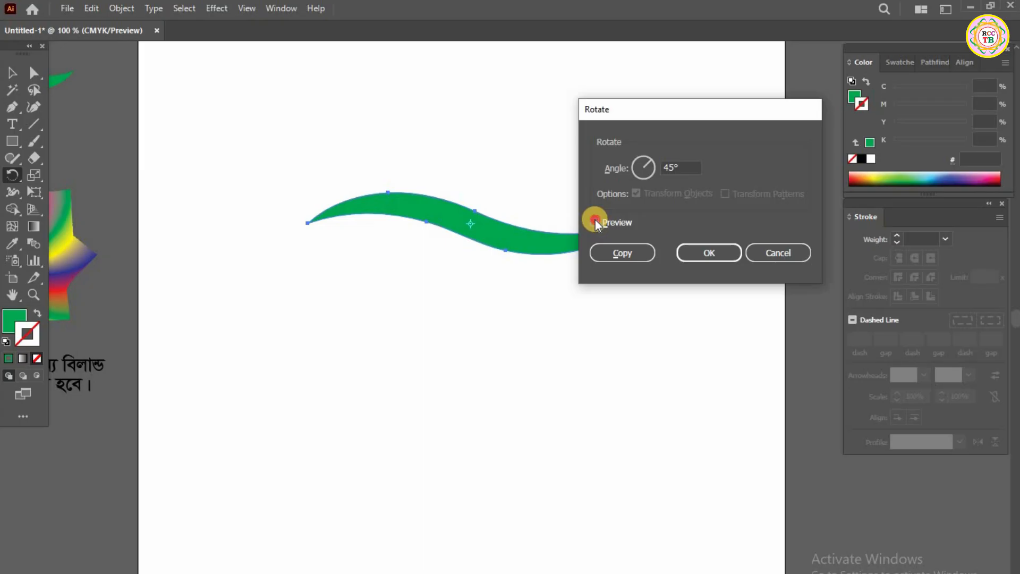
pyautogui.click(595, 223)
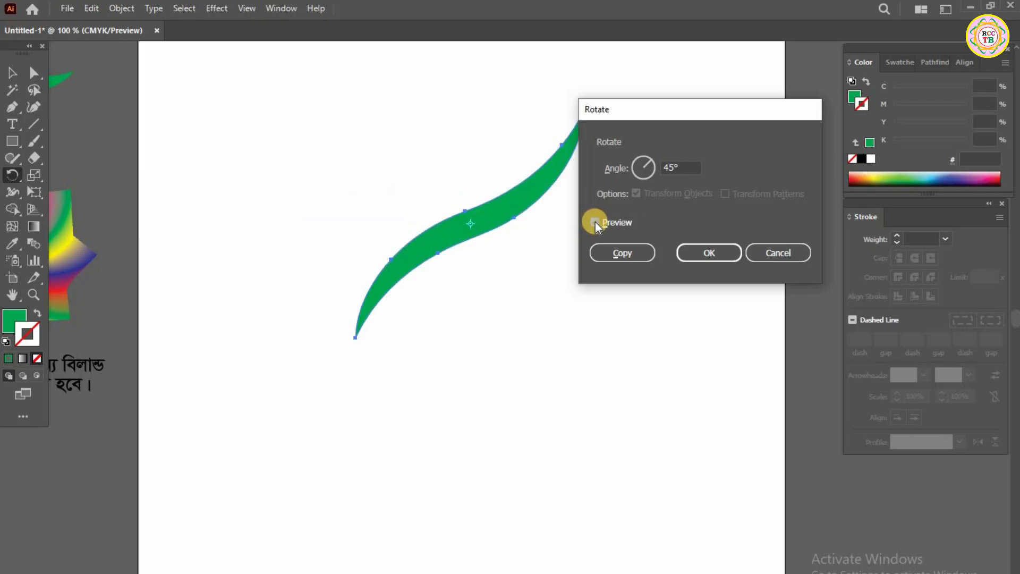
pyautogui.click(619, 254)
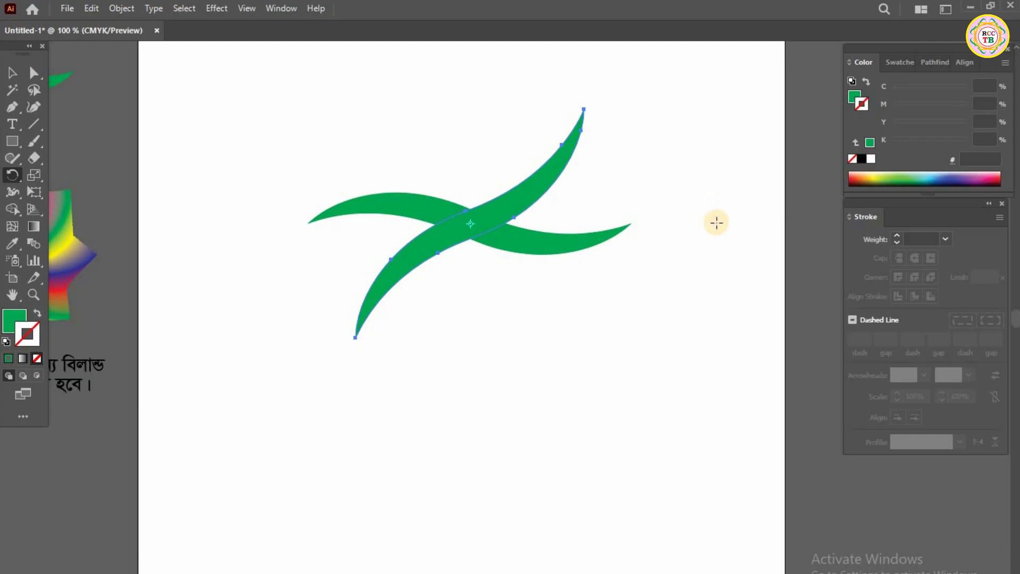
# Step: Repeat the rotated copy twice to complete an eight-armed swirl, and group all of its waves
pyautogui.press('ctrl')
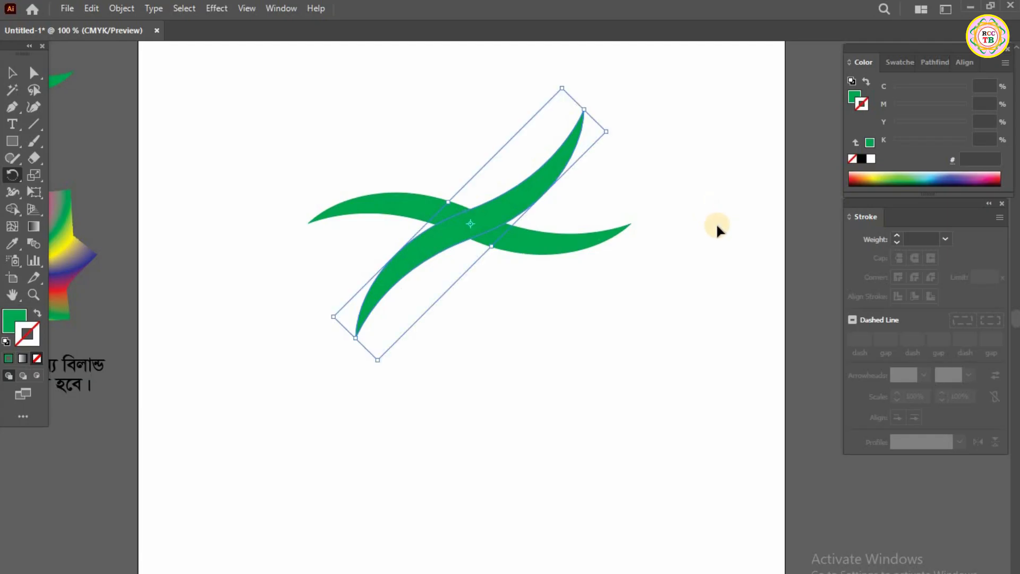
pyautogui.hotkey('ctrl', 'd')
pyautogui.hotkey('ctrl', 'd')
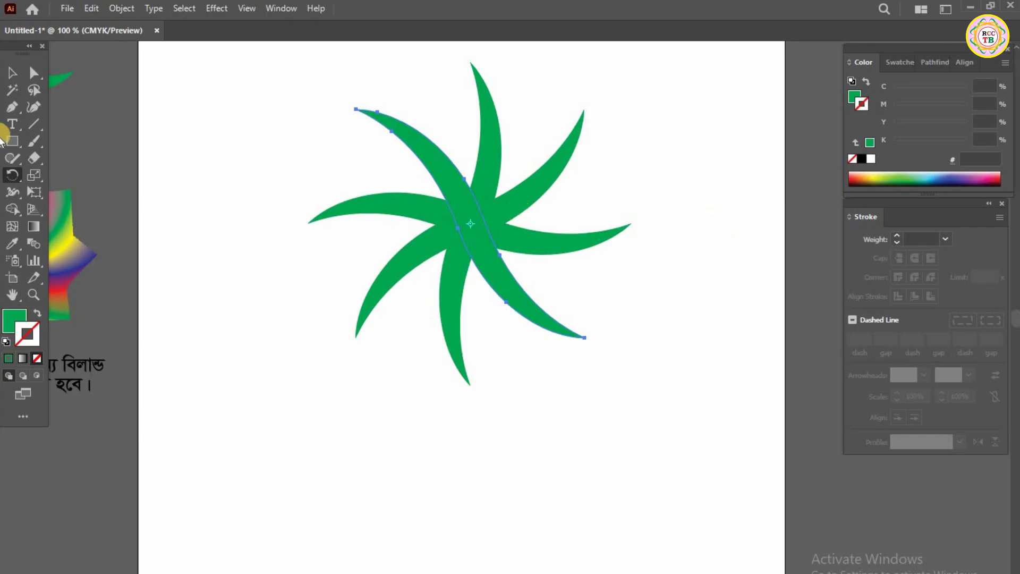
pyautogui.click(11, 72)
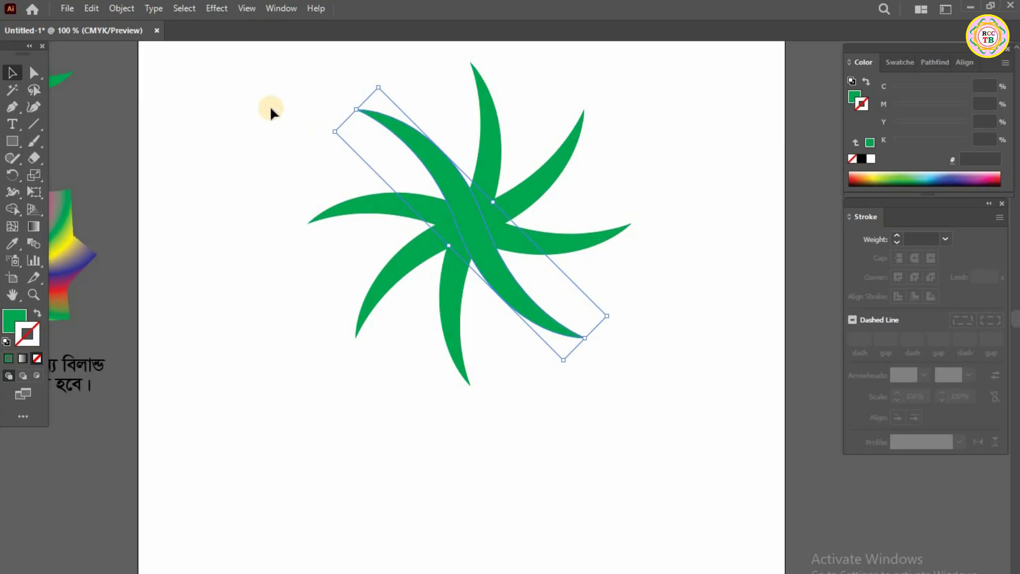
pyautogui.moveTo(266, 101); pyautogui.dragTo(642, 333)
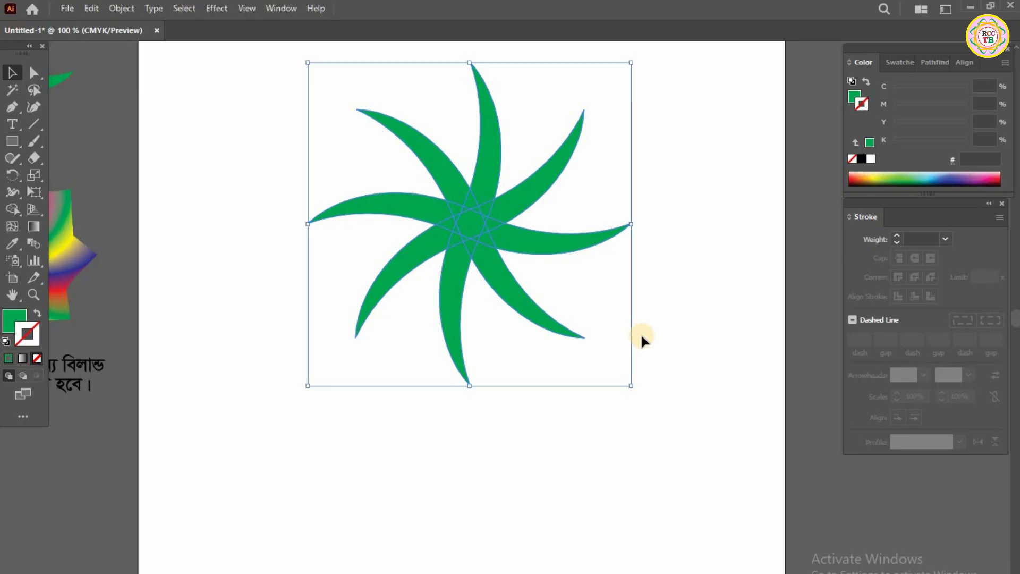
pyautogui.hotkey('ctrl', 'g')
# Step: Scale down a copy of the swirl about the same centre and rotate it clockwise so its arms fall between the larger ones
pyautogui.moveTo(633, 388); pyautogui.dragTo(588, 353)
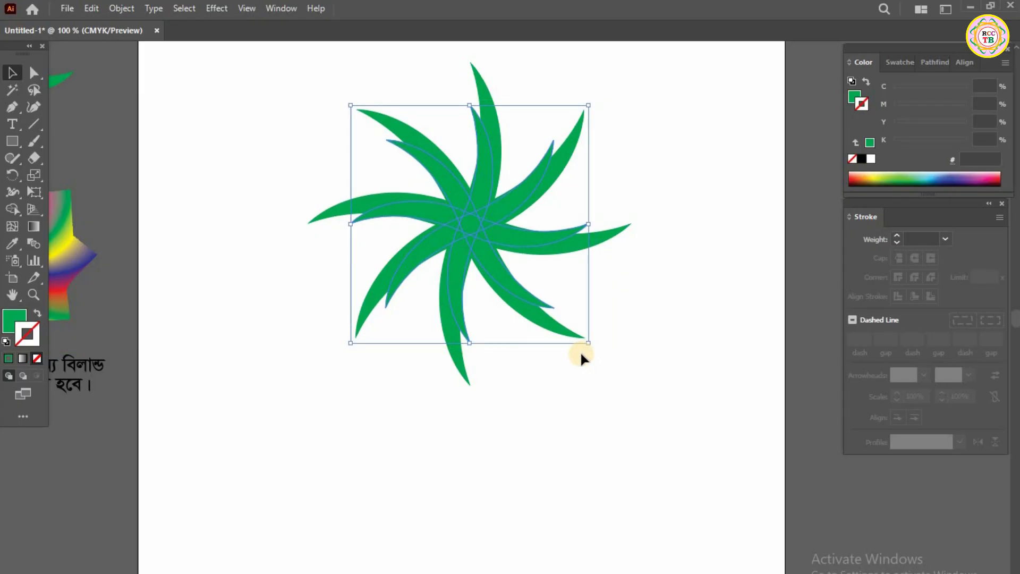
pyautogui.click(11, 175)
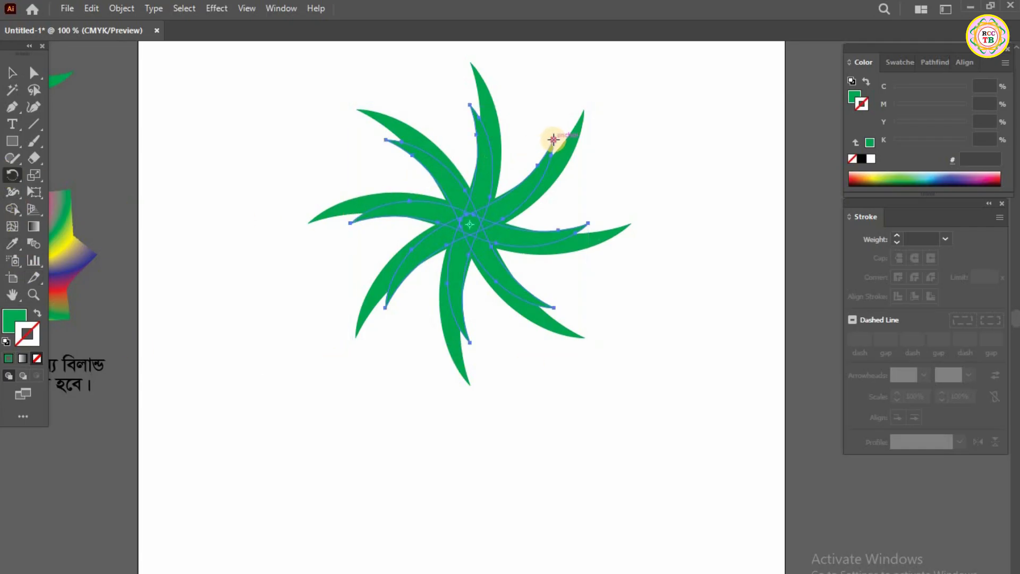
pyautogui.moveTo(553, 140); pyautogui.dragTo(573, 197)
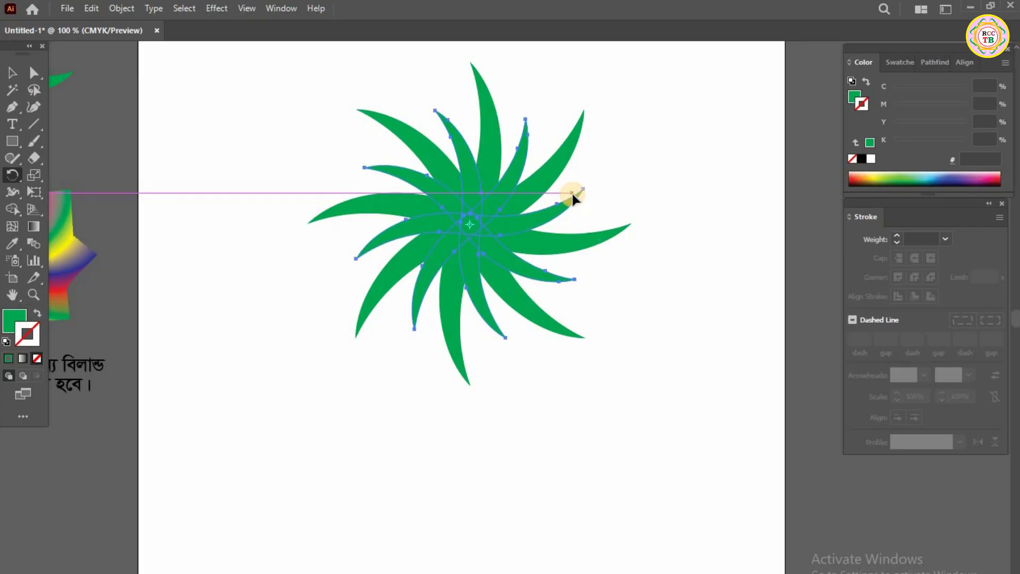
# Step: Select the whole double swirl and ungroup it into separate waves, leaving nothing selected
pyautogui.click(13, 71)
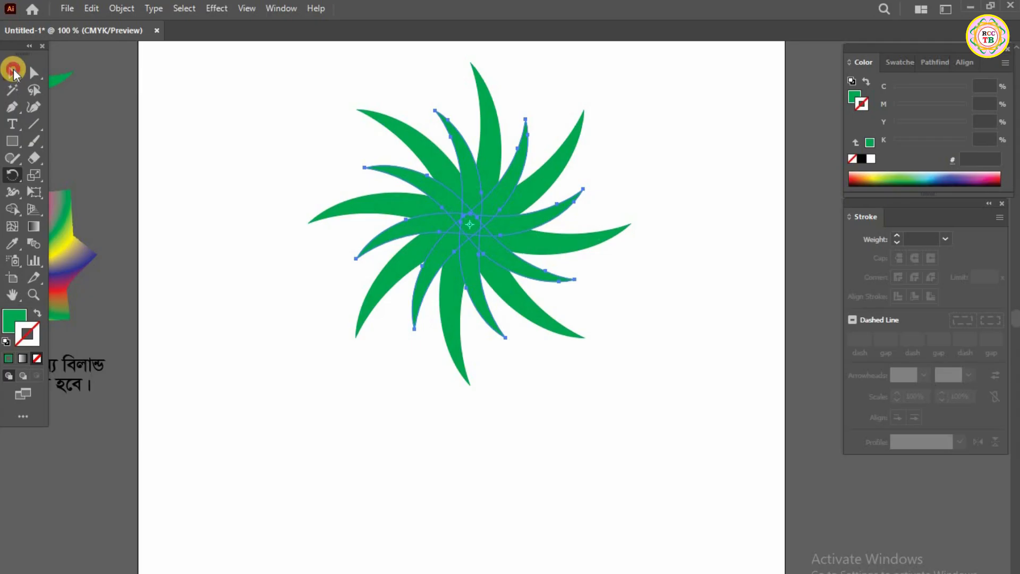
pyautogui.moveTo(303, 103); pyautogui.dragTo(630, 363)
pyautogui.click(535, 407)
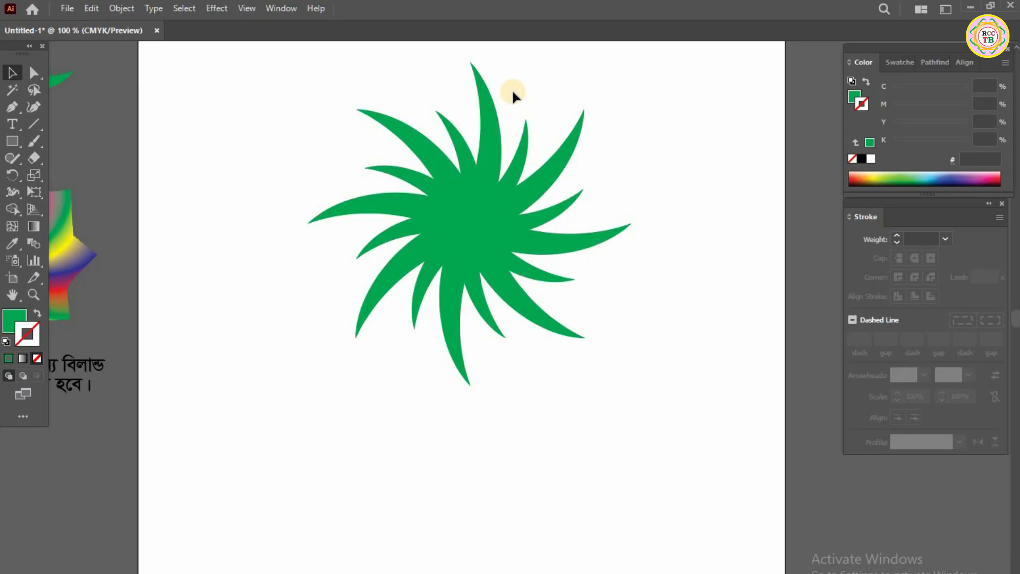
# Step: Fill the large vertical wave with yellow (cec72b) and the large wave clockwise of it with pink (c94c9b)
pyautogui.click(489, 105)
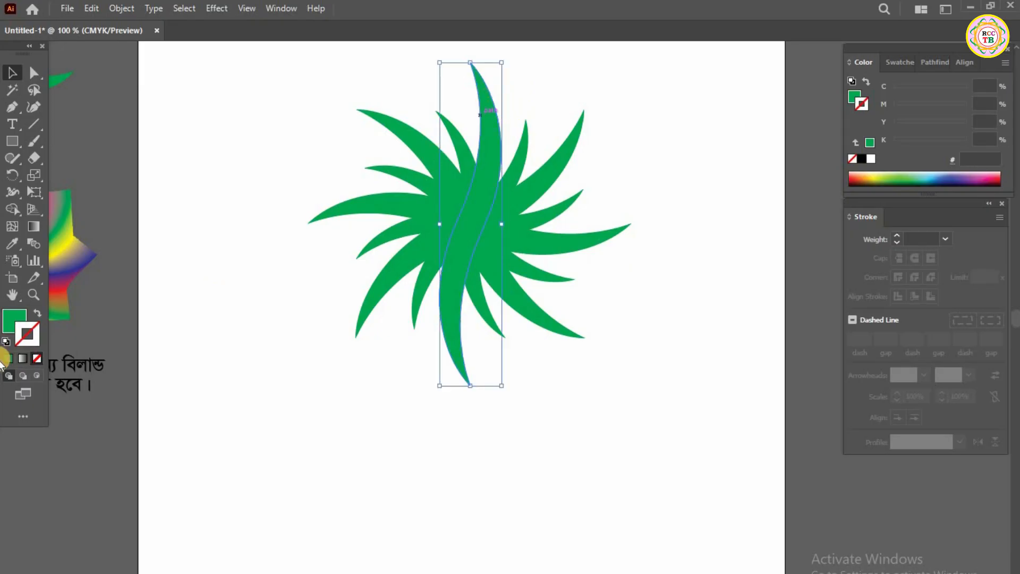
pyautogui.click(15, 313)
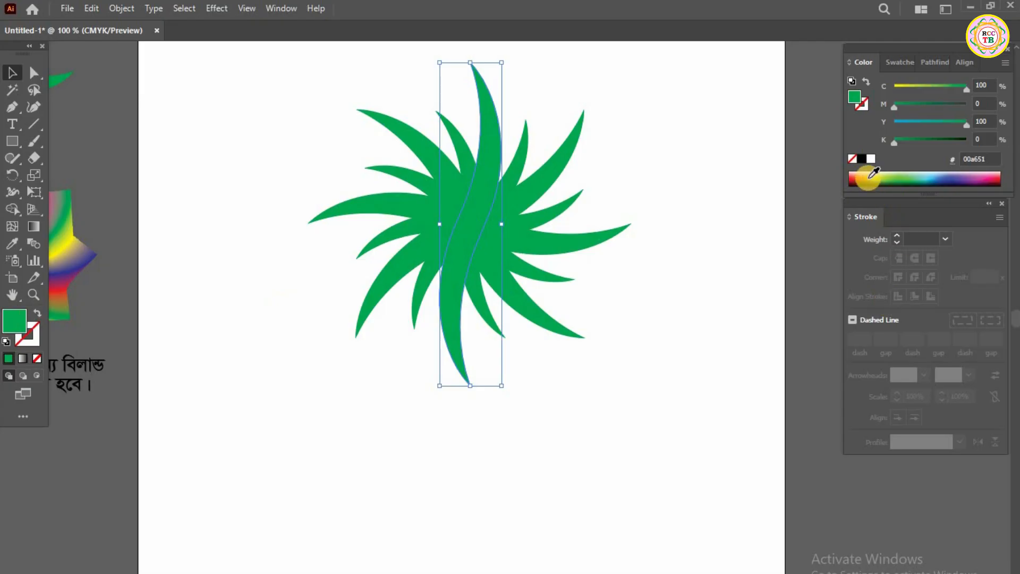
pyautogui.moveTo(872, 173); pyautogui.dragTo(869, 180)
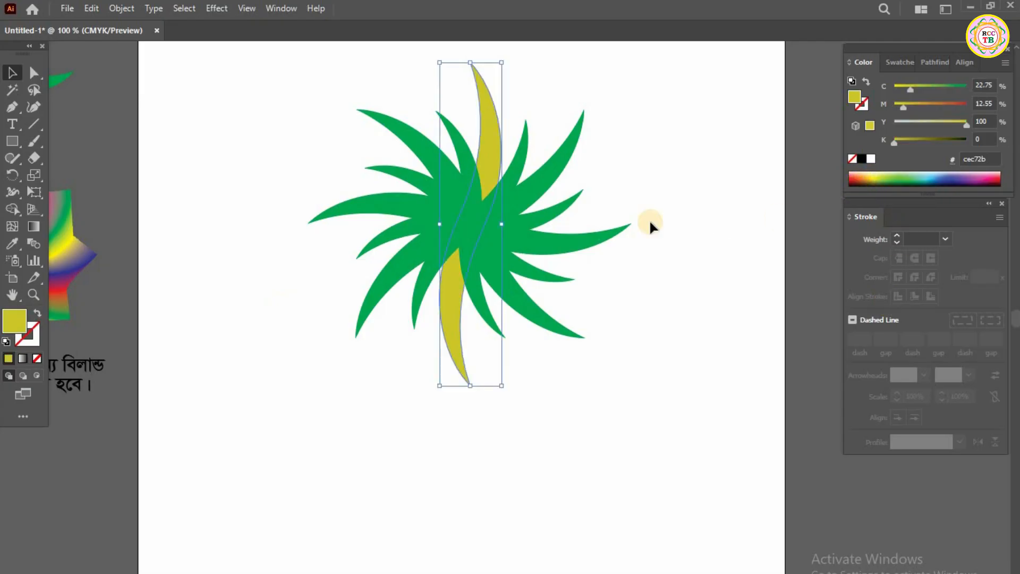
pyautogui.click(562, 163)
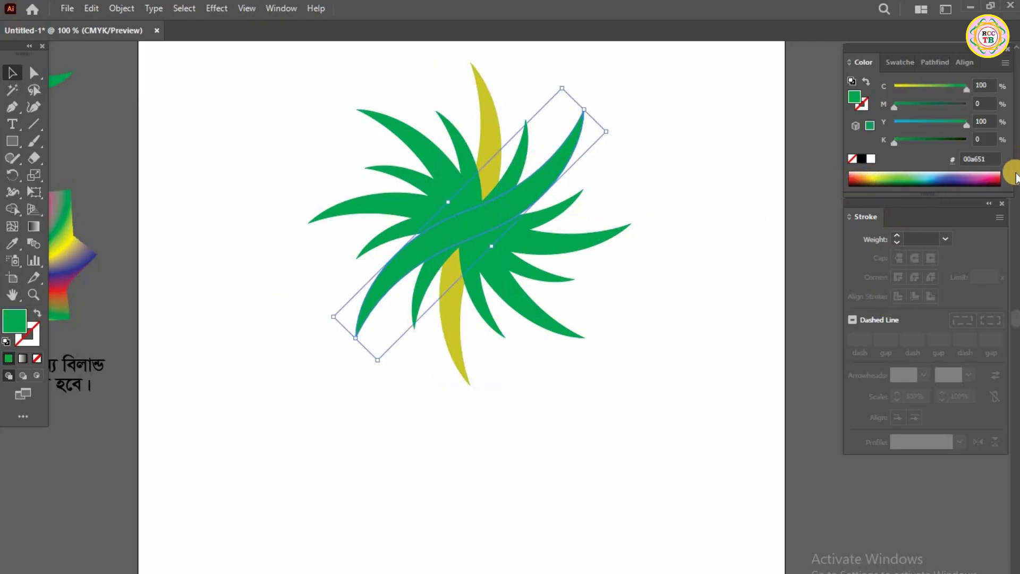
pyautogui.click(978, 175)
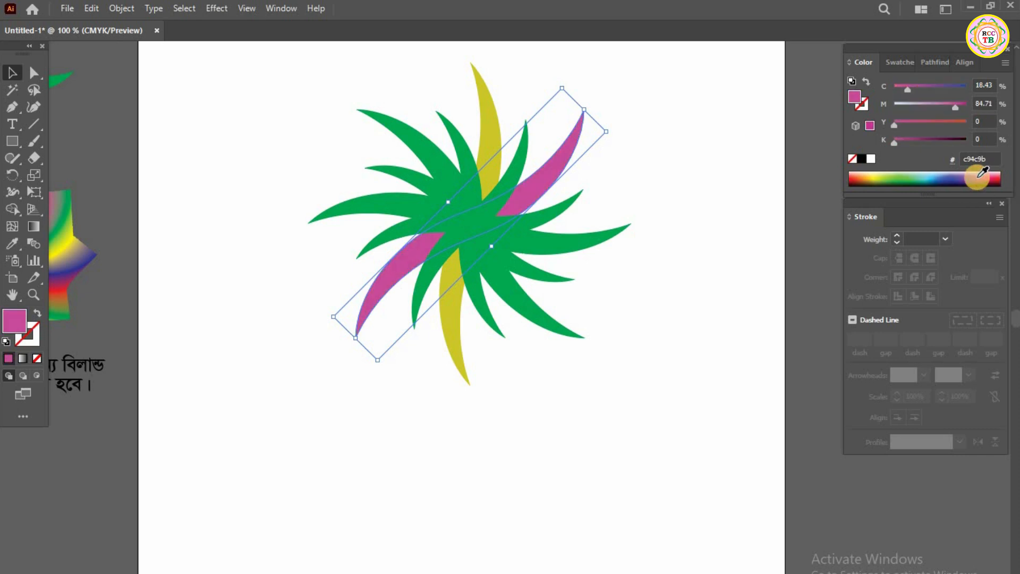
# Step: Fill the large horizontal wave with light blue, adjusting the colour to C 100, M 0, Y 0 (00abeb)
pyautogui.click(594, 240)
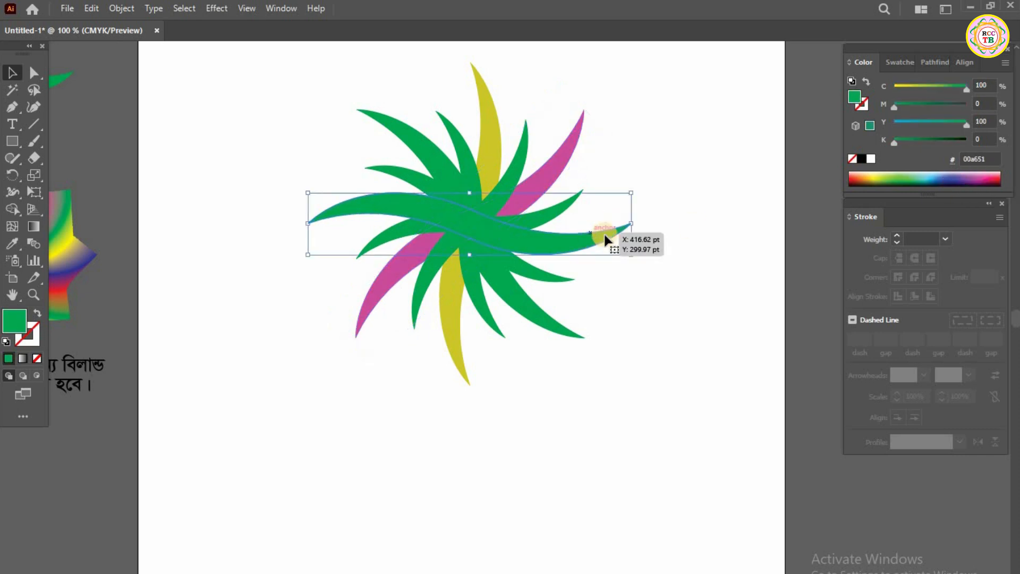
pyautogui.click(933, 176)
pyautogui.moveTo(950, 91); pyautogui.dragTo(968, 87)
pyautogui.moveTo(897, 109); pyautogui.dragTo(870, 123)
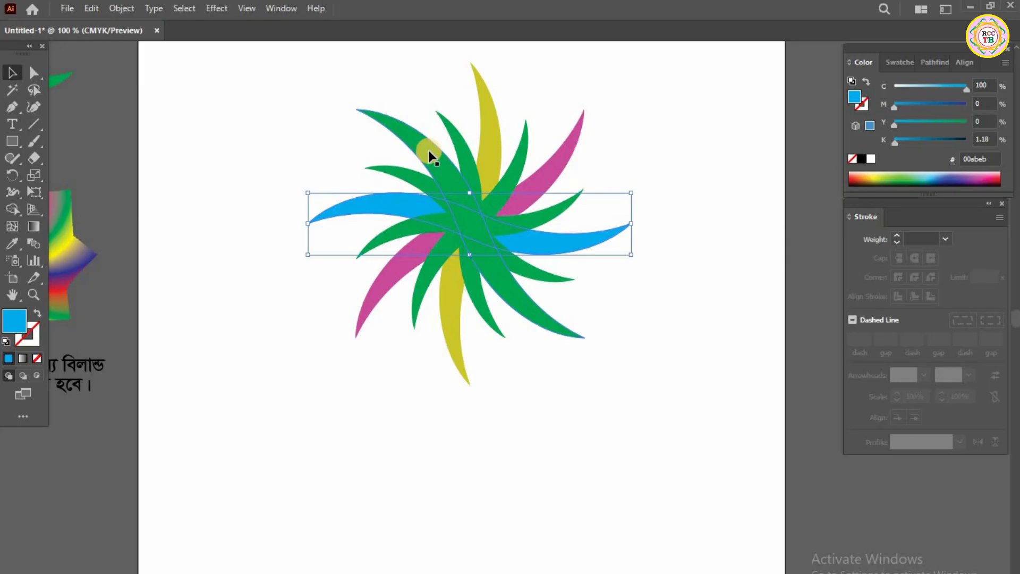
# Step: Fill the small wave just counterclockwise of the yellow one with bright red, using C 0, M 100, Y 100 and minimal black
pyautogui.click(458, 145)
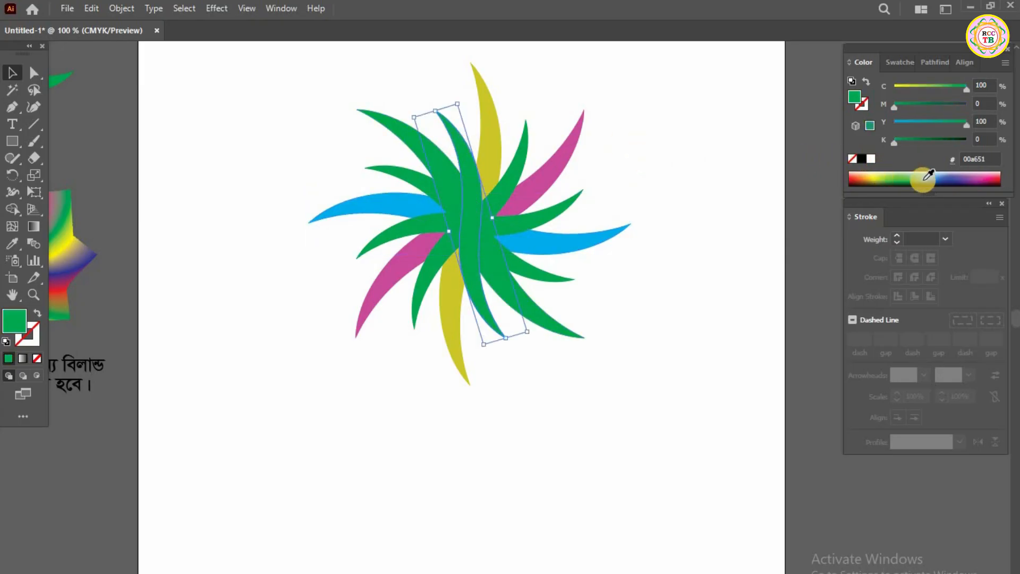
pyautogui.click(989, 176)
pyautogui.moveTo(948, 125); pyautogui.dragTo(988, 126)
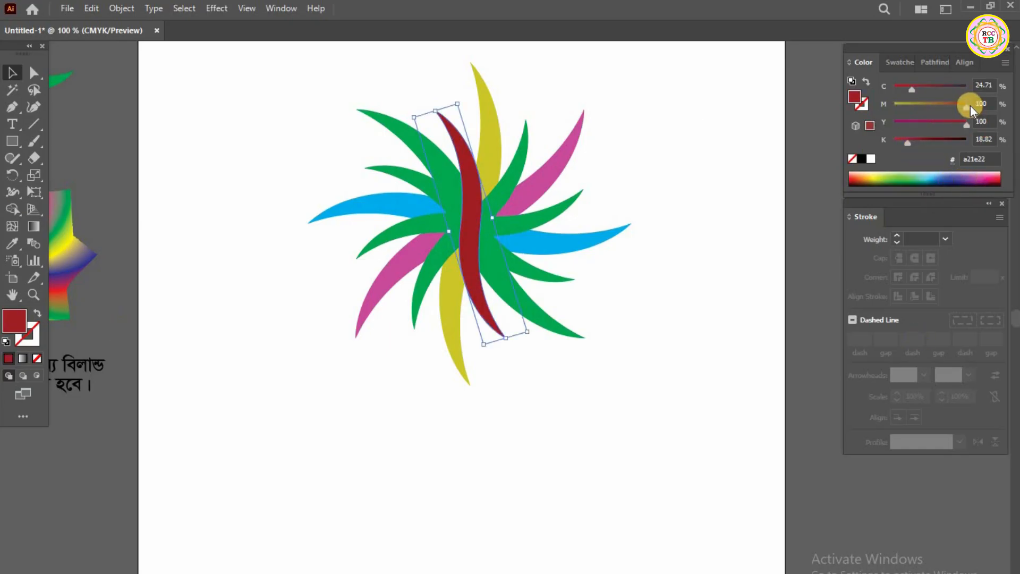
pyautogui.moveTo(912, 88); pyautogui.dragTo(891, 92)
pyautogui.moveTo(894, 136); pyautogui.dragTo(851, 134)
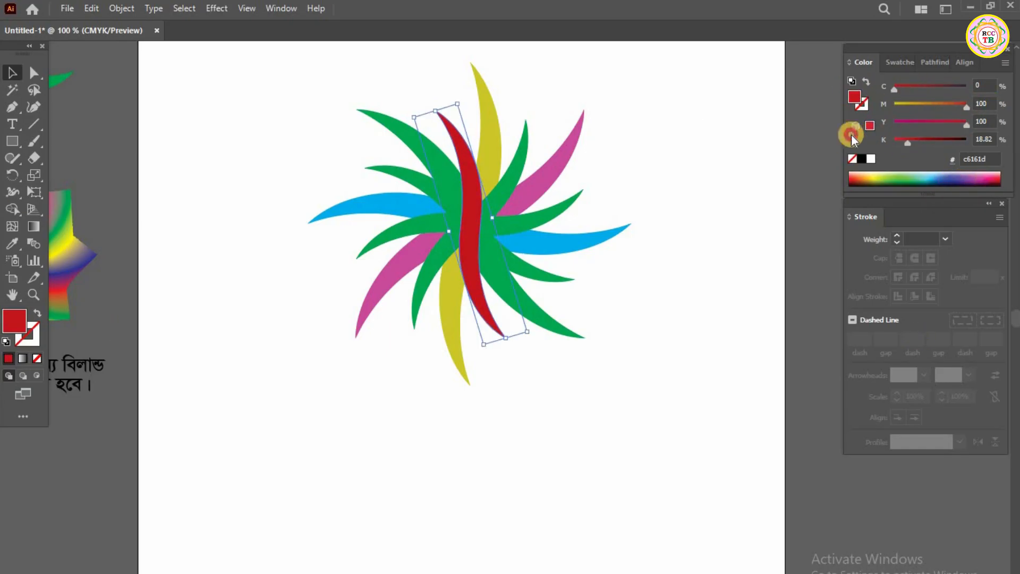
# Step: Fill the small wave beside the light-blue and large green ones with dark blue (3953a4), and the one between yellow and pink with blue (0095cd)
pyautogui.click(406, 178)
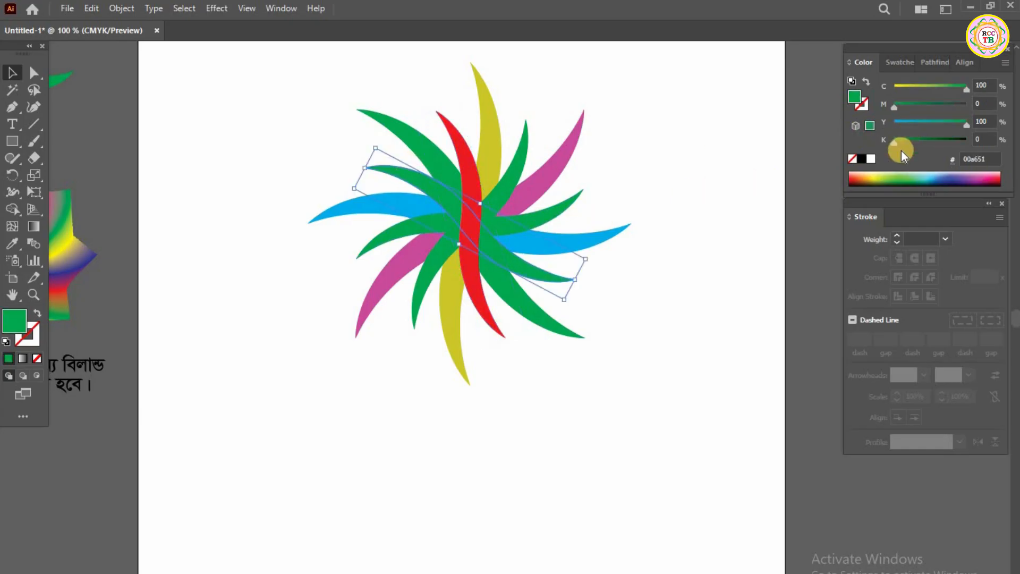
pyautogui.click(950, 174)
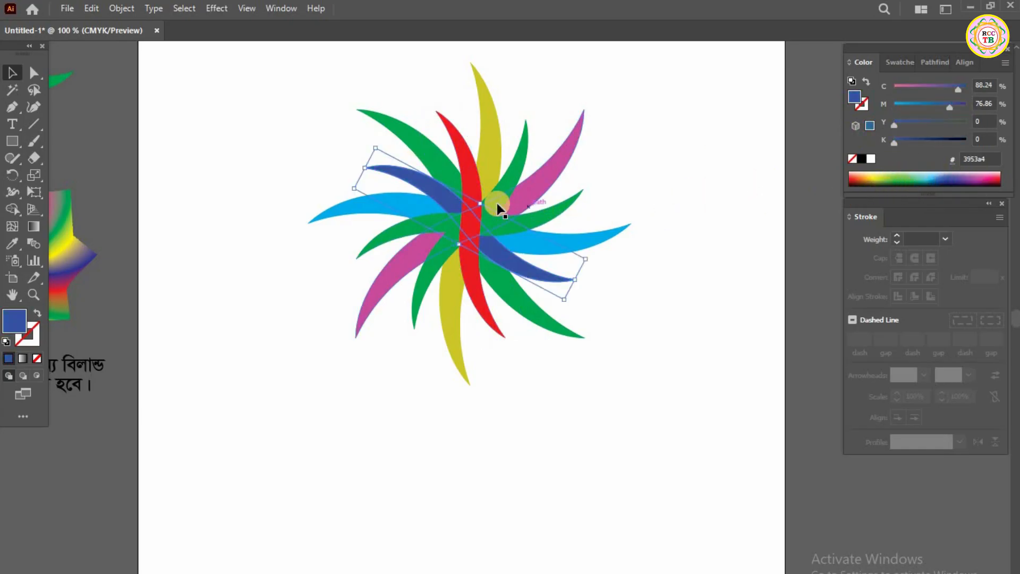
pyautogui.click(506, 183)
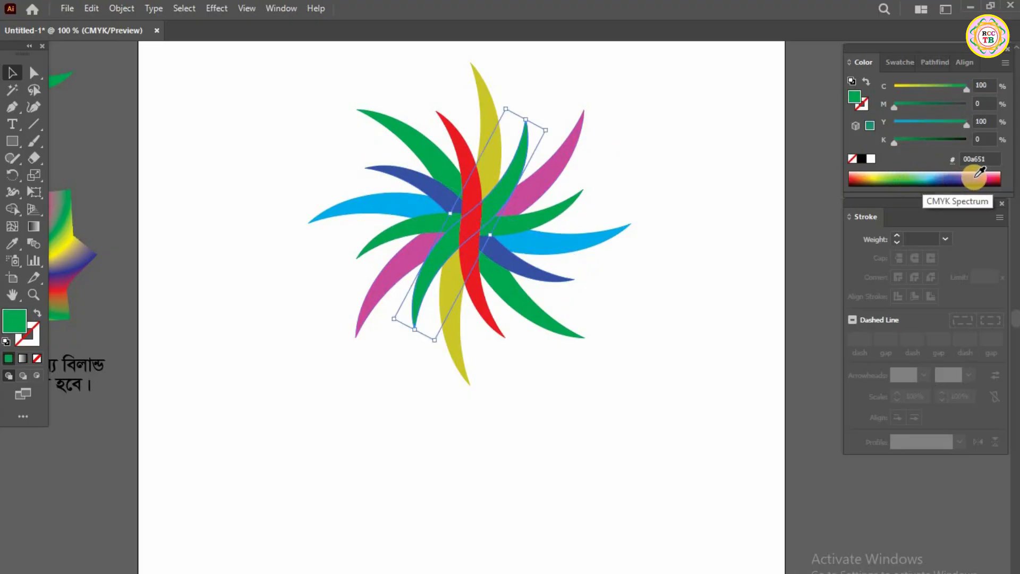
pyautogui.click(854, 176)
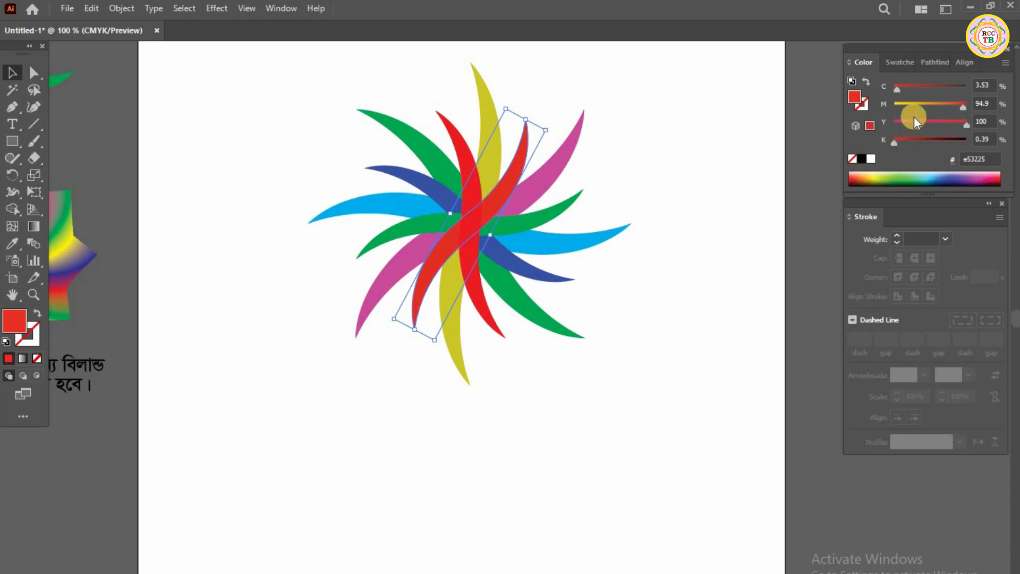
pyautogui.click(933, 178)
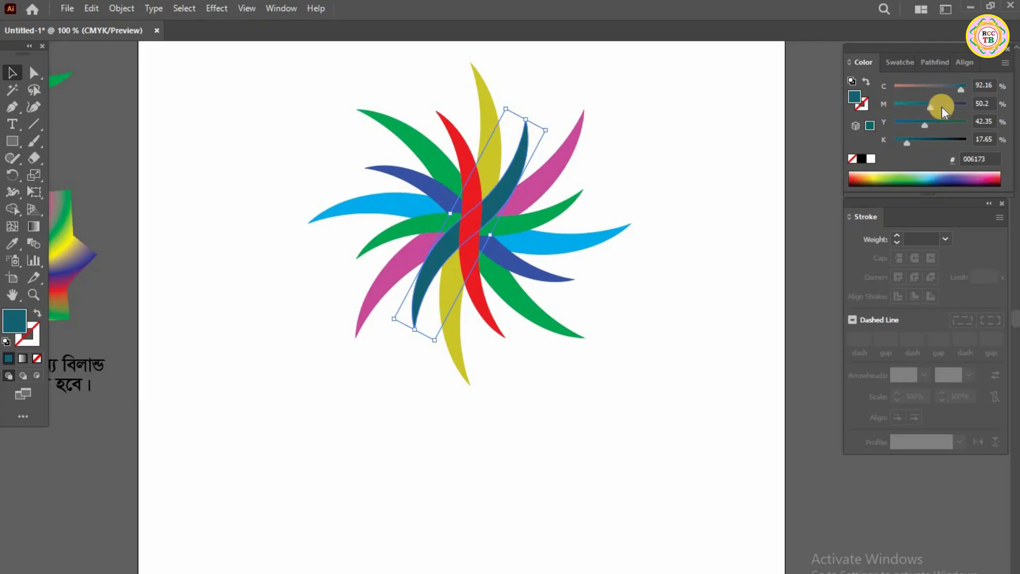
pyautogui.moveTo(961, 89); pyautogui.dragTo(888, 129)
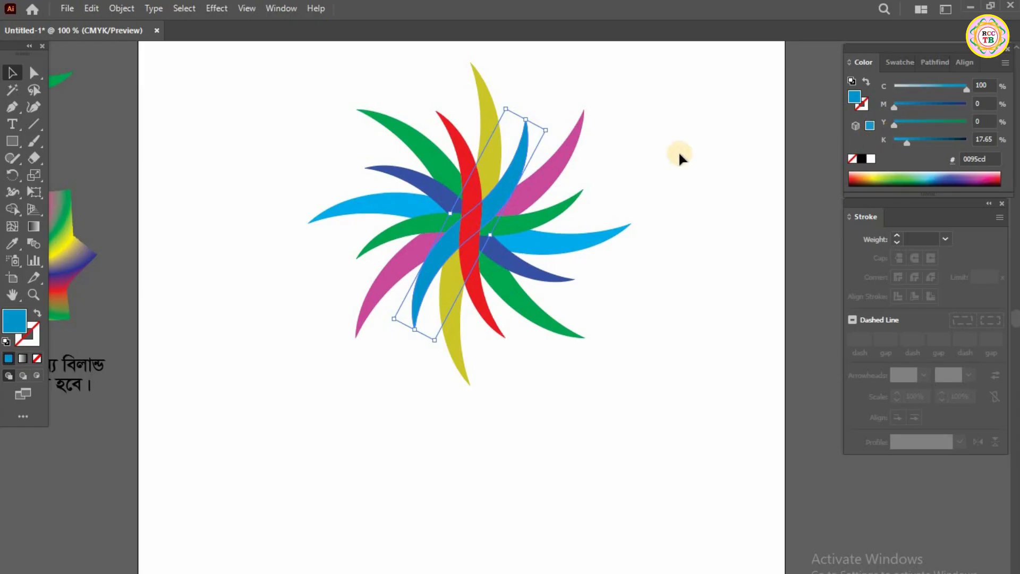
# Step: Select all the coloured waves and set the blend options to Specified Steps spacing with 60 steps
pyautogui.moveTo(259, 124); pyautogui.dragTo(617, 378)
pyautogui.click(113, 475)
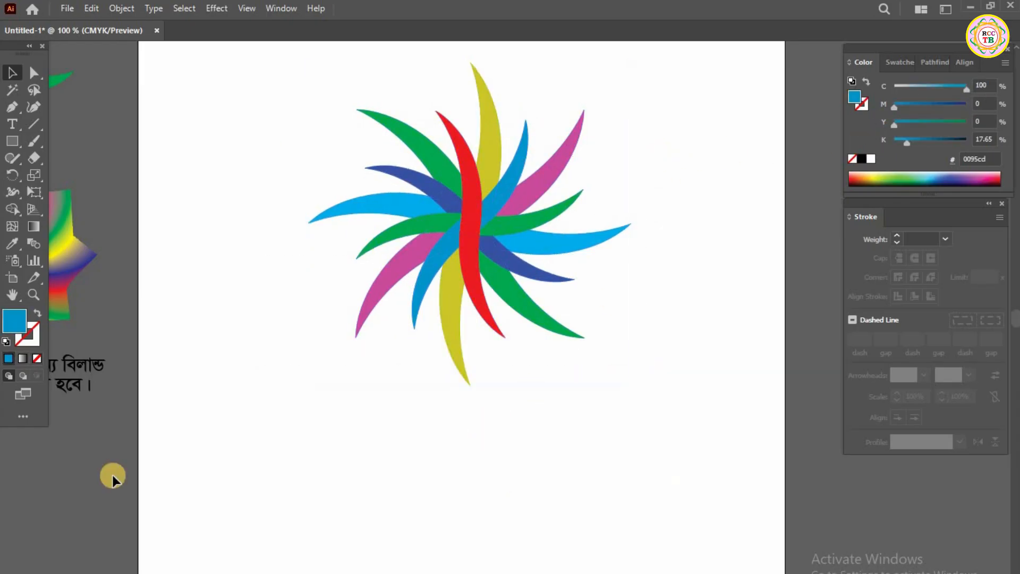
pyautogui.moveTo(271, 104); pyautogui.dragTo(678, 362)
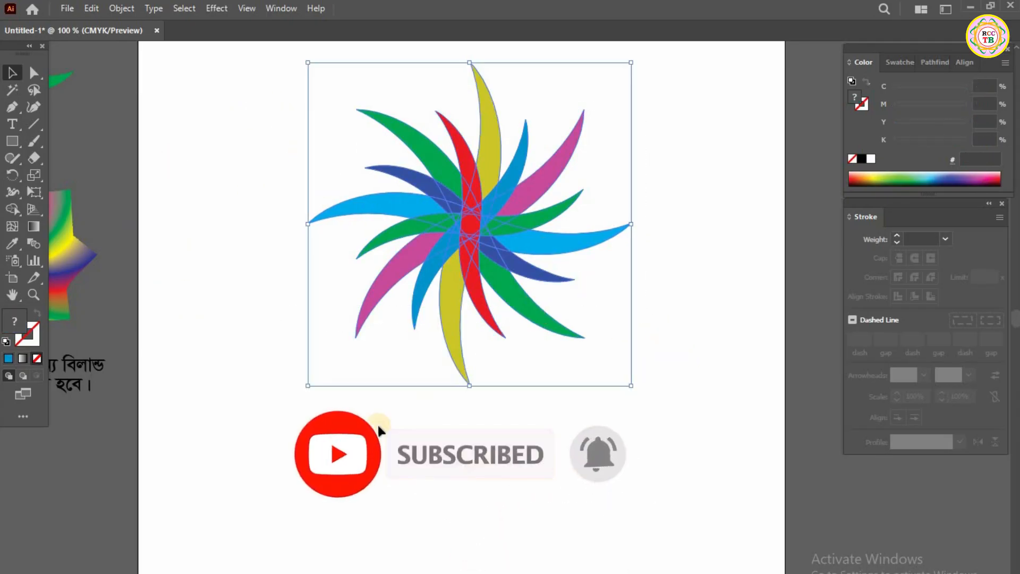
pyautogui.doubleClick(33, 242)
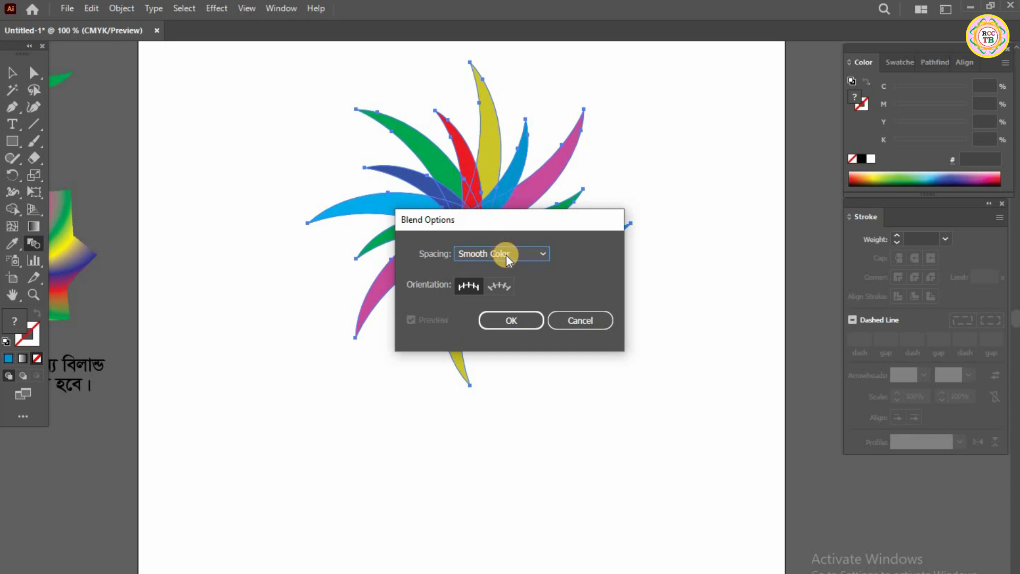
pyautogui.click(506, 254)
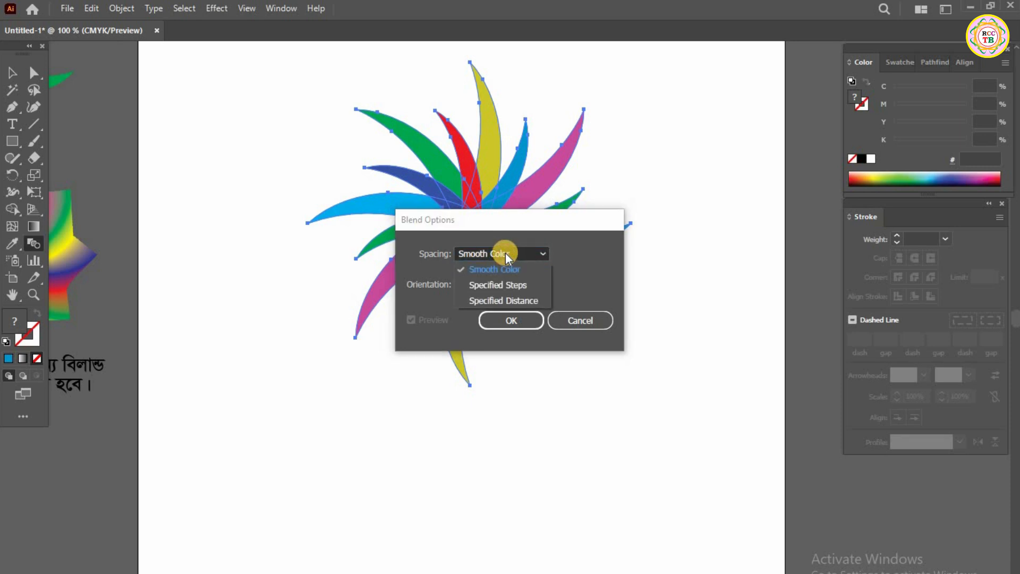
pyautogui.click(489, 286)
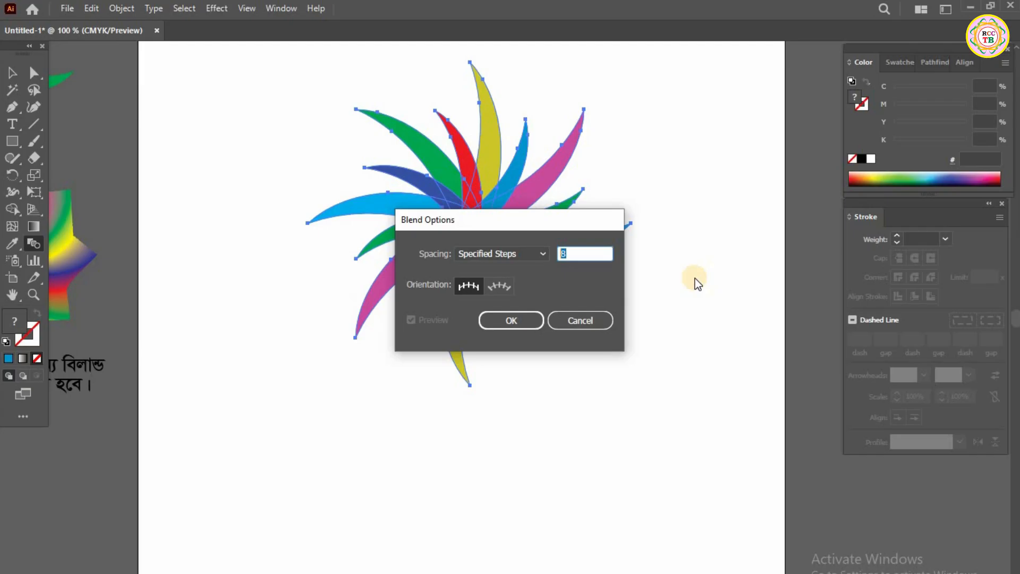
pyautogui.write('60')
pyautogui.click(519, 321)
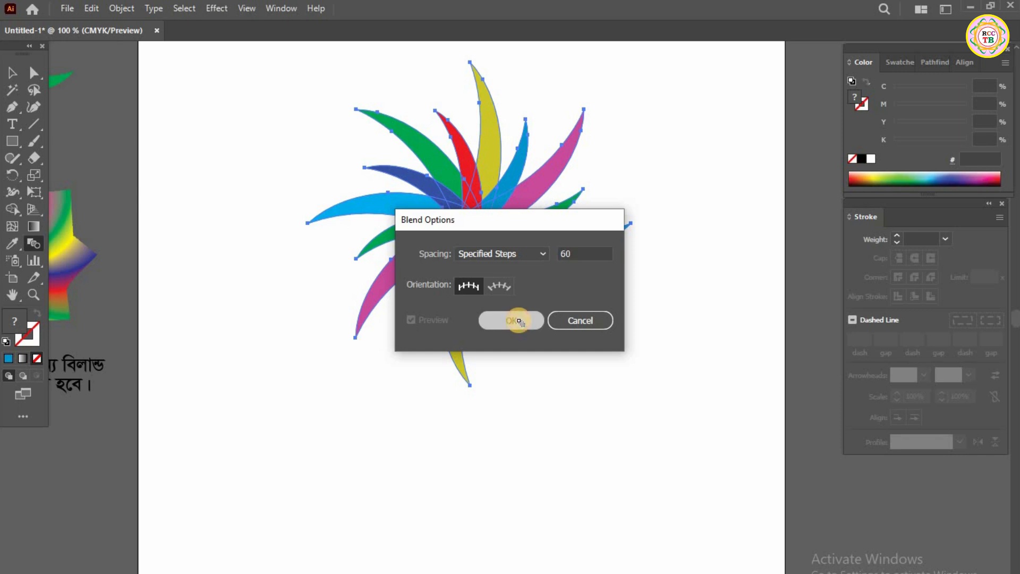
# Step: Blend the waves clockwise from tip to tip, starting at the small red one, through yellow and blue to the large pink one
pyautogui.hotkey('ctrl', '+')
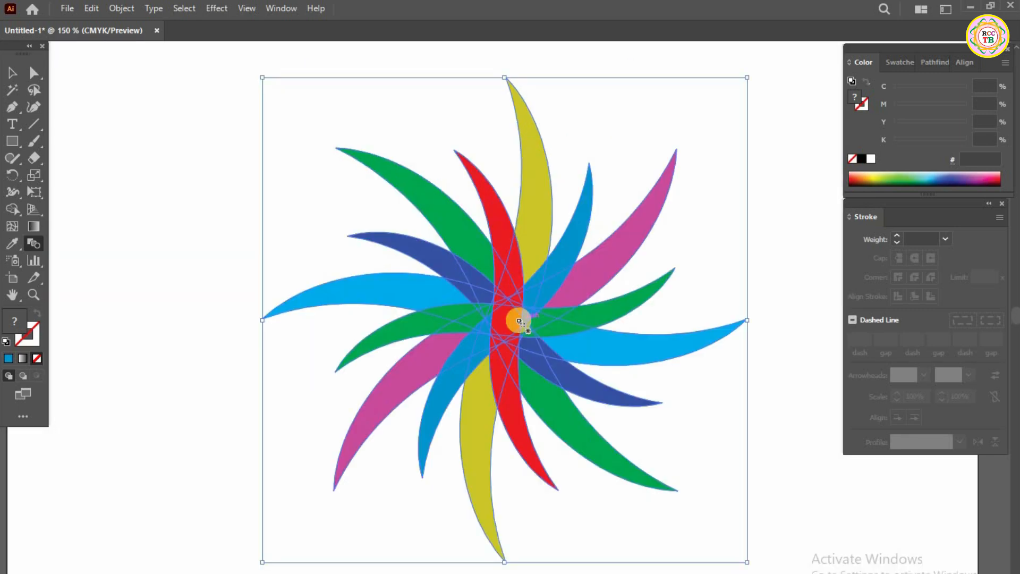
pyautogui.moveTo(622, 274); pyautogui.dragTo(512, 270)
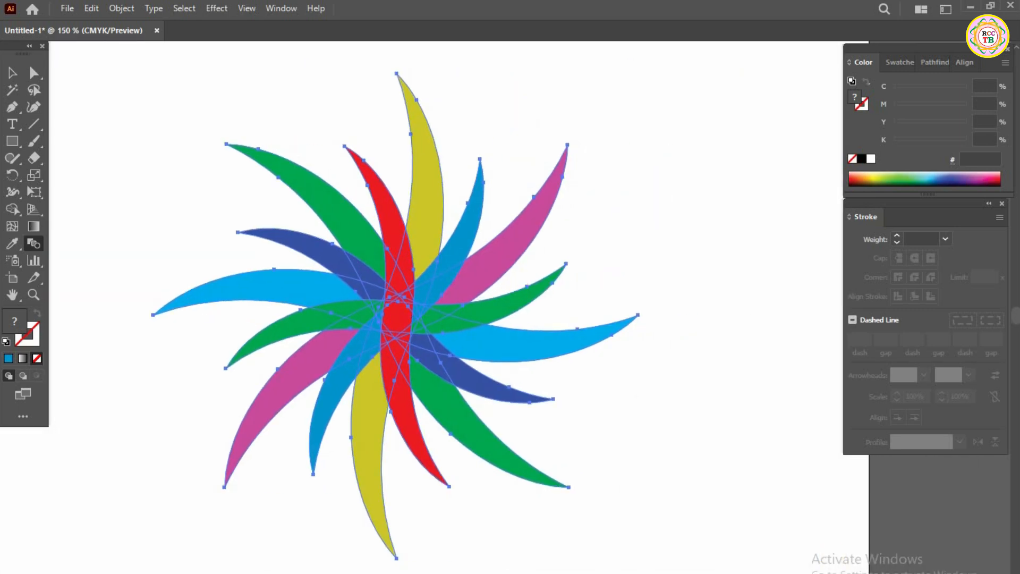
pyautogui.click(369, 172)
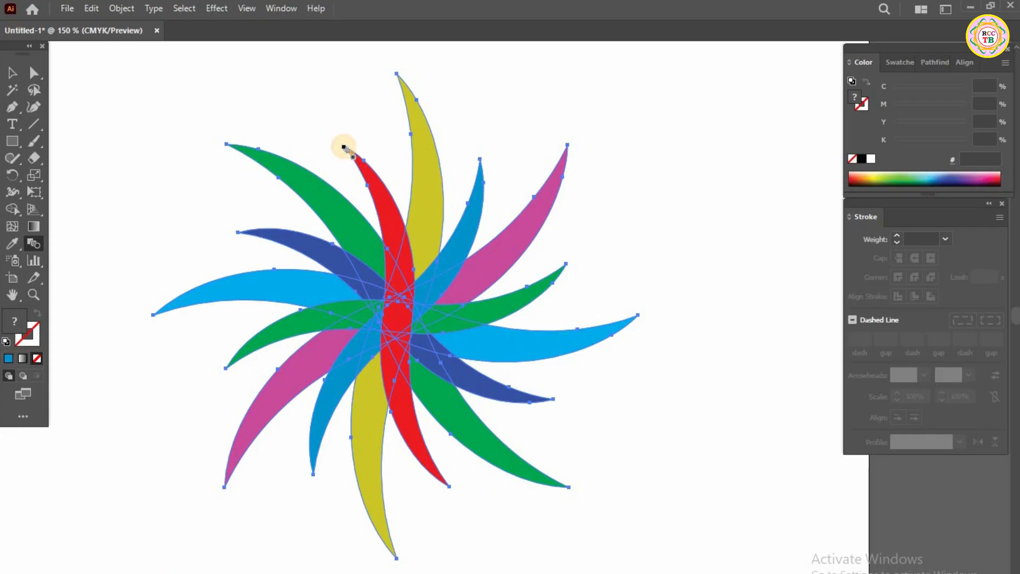
pyautogui.click(397, 76)
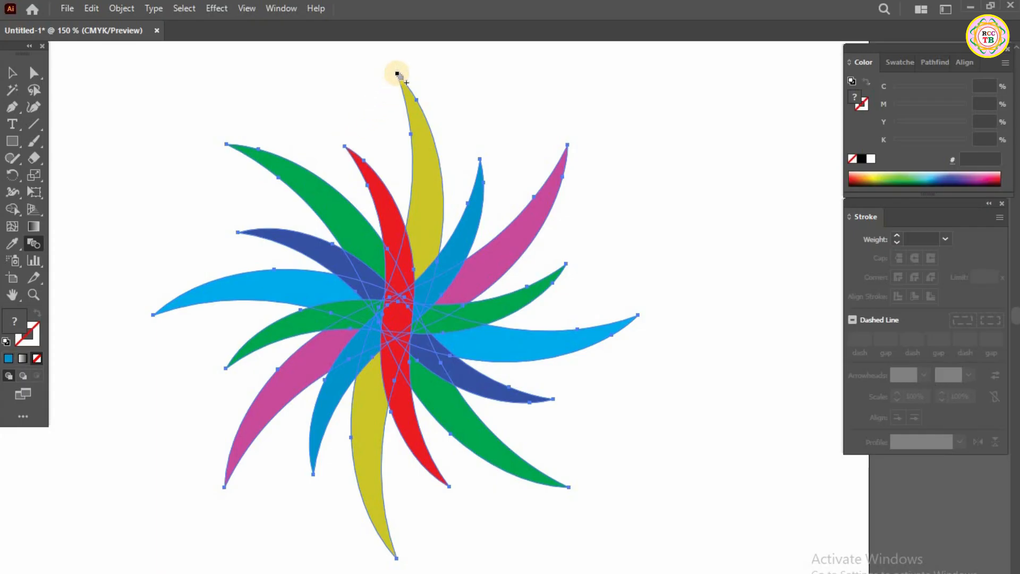
pyautogui.click(397, 74)
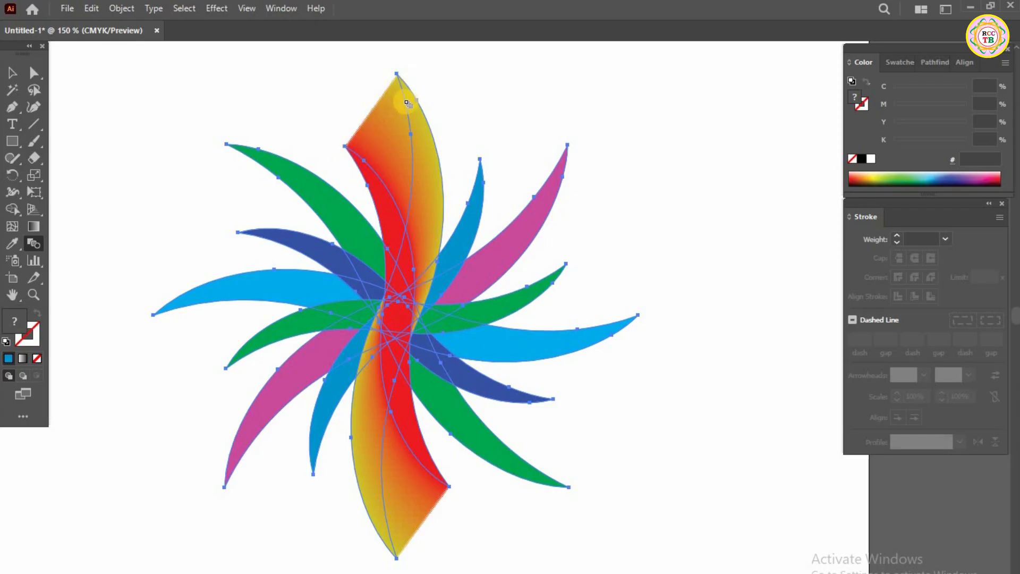
pyautogui.click(480, 160)
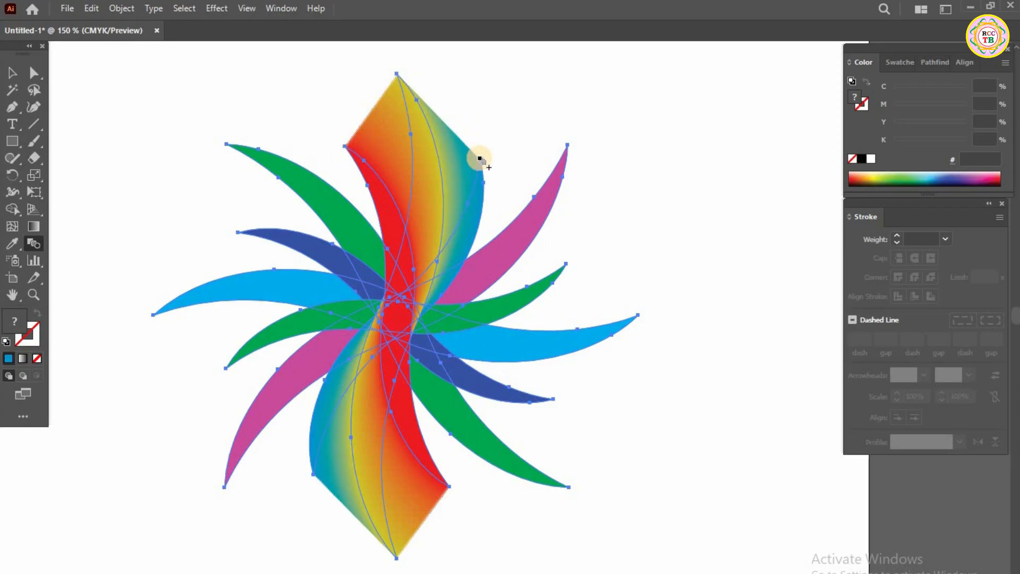
pyautogui.click(567, 146)
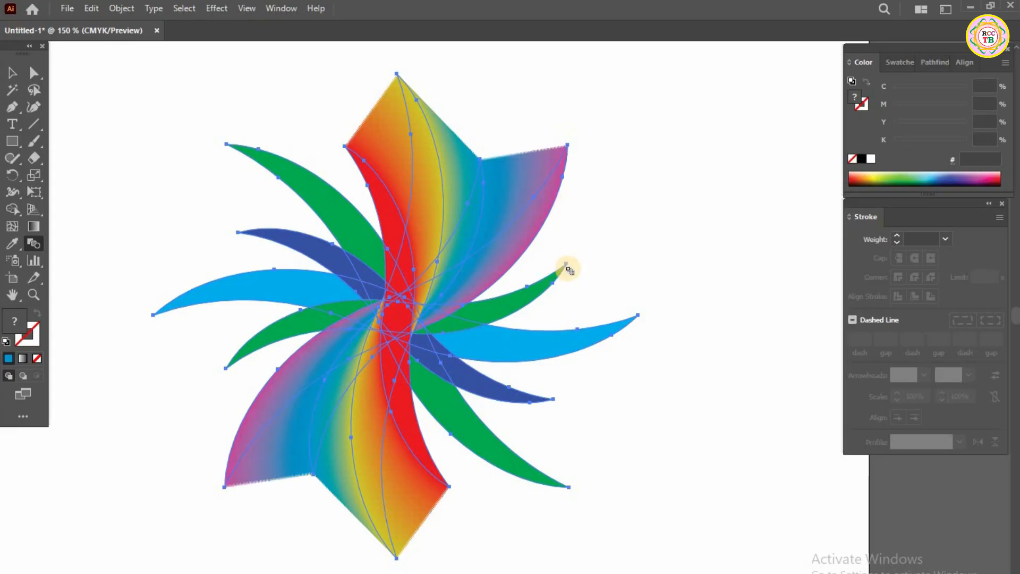
# Step: Continue the blend clockwise from the pink wave through the small green, large light-blue and small dark-blue waves to the large green one
pyautogui.click(566, 264)
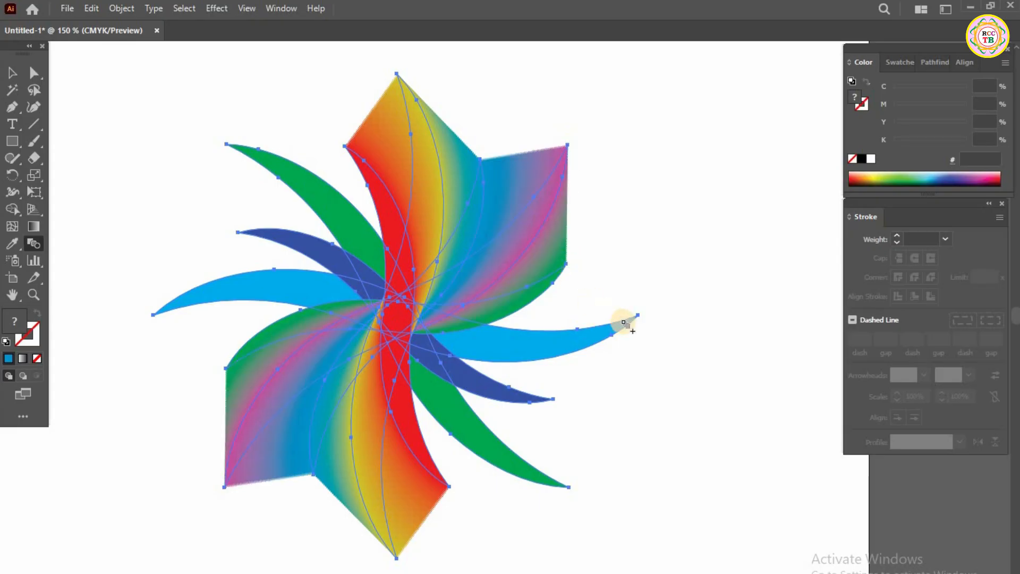
pyautogui.click(639, 317)
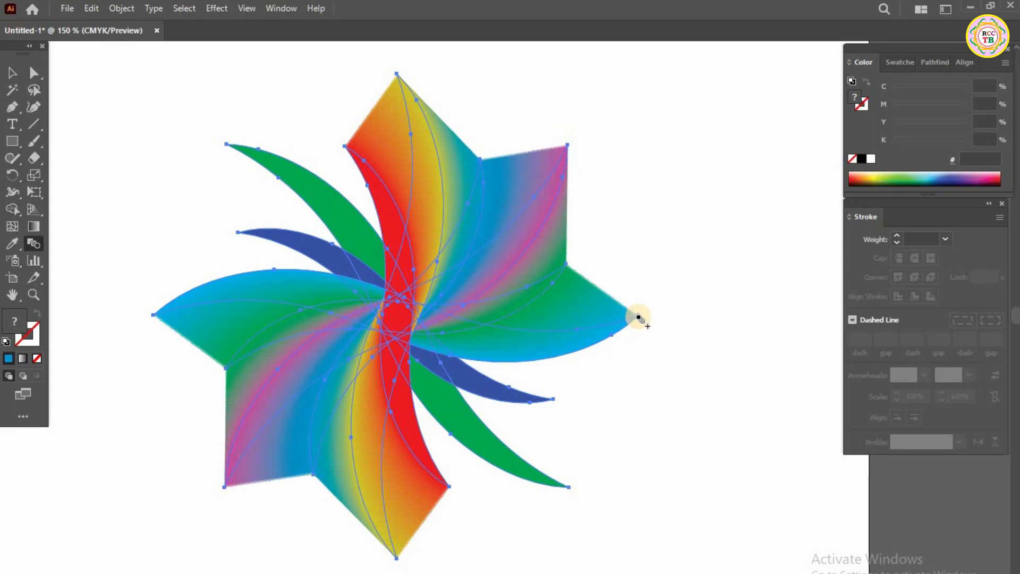
pyautogui.click(554, 400)
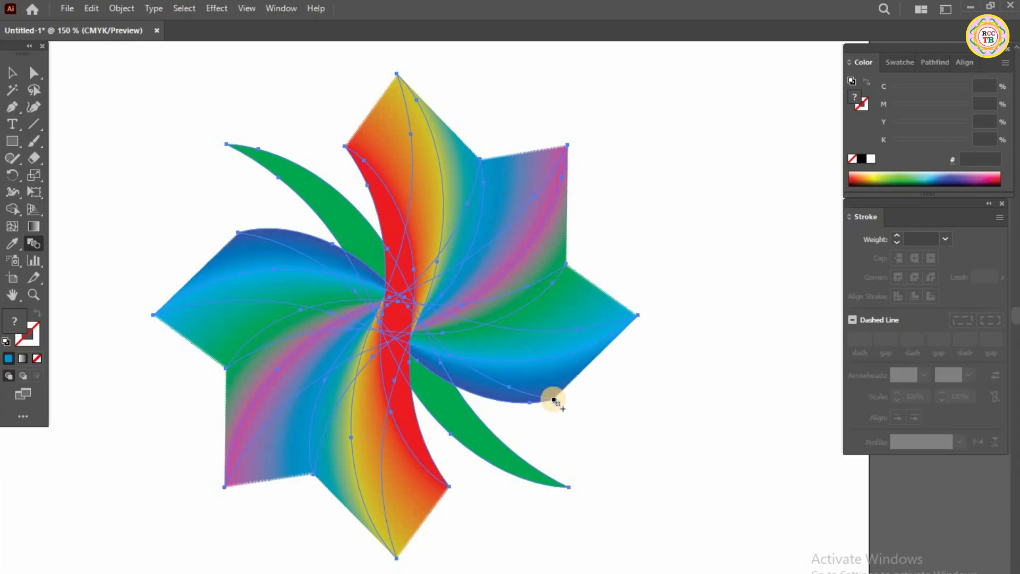
pyautogui.click(569, 488)
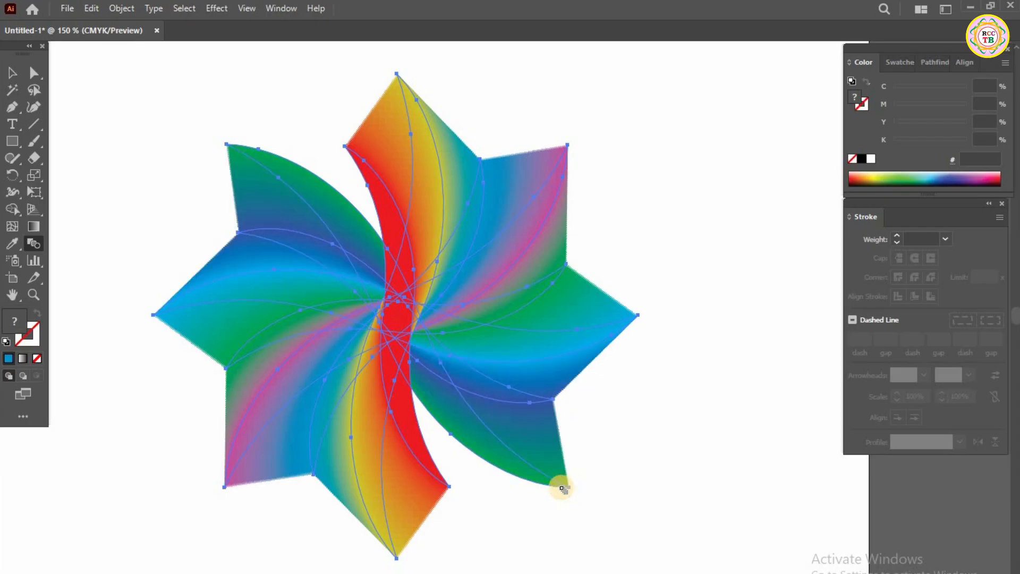
# Step: Close the blend ring by joining the large green wave to the starting small red wave, and deselect the finished shape
pyautogui.click(450, 487)
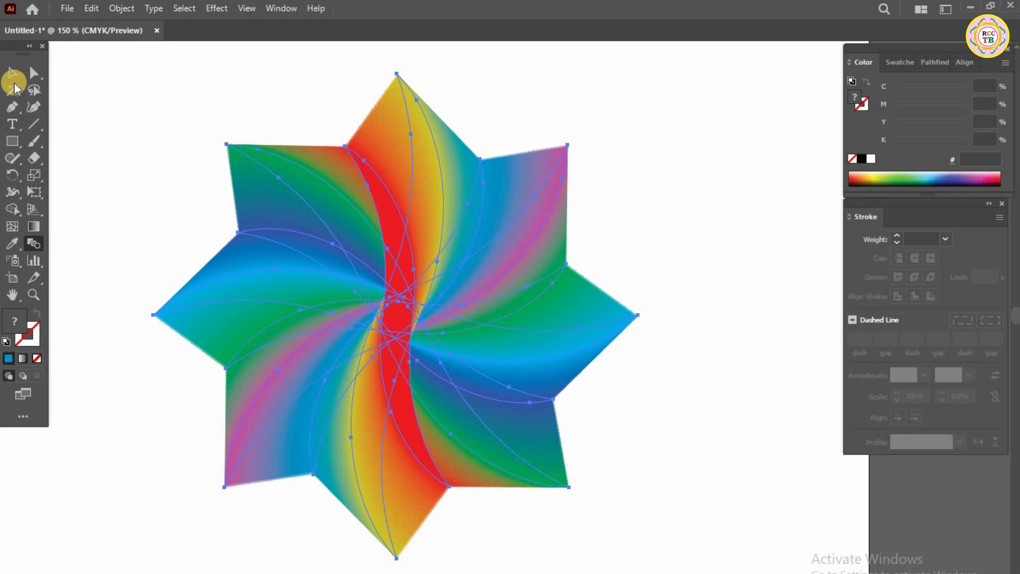
pyautogui.click(12, 73)
pyautogui.click(167, 116)
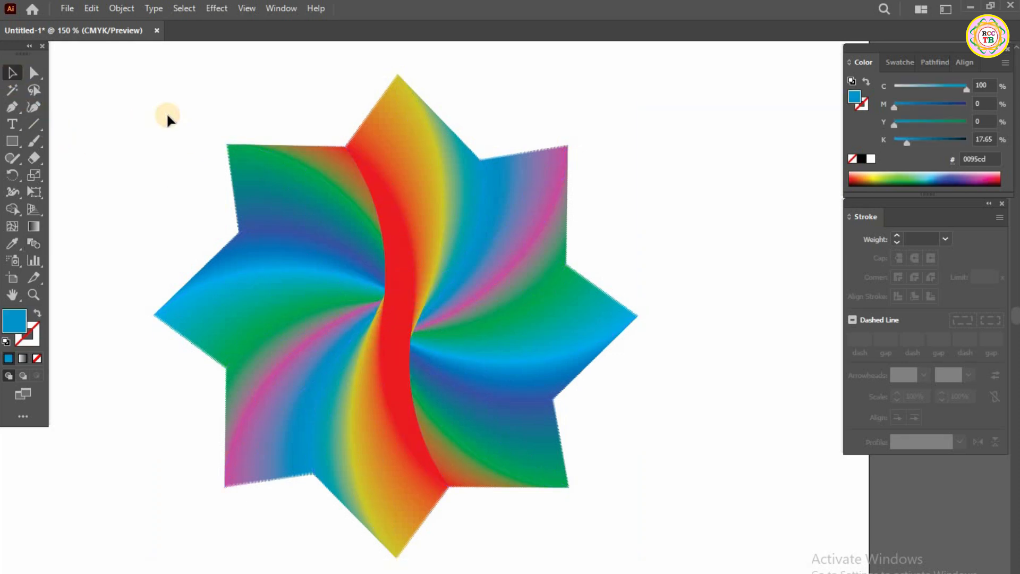
# Step: Examine the whole blended radial shape on the artboard, both selected and deselected
pyautogui.hotkey('ctrl', '-')
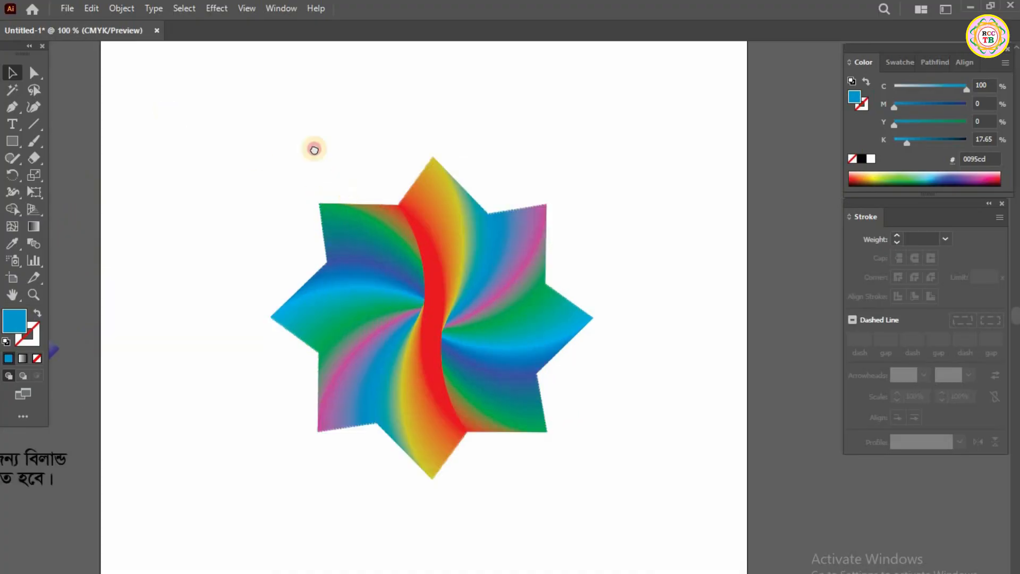
pyautogui.moveTo(315, 148); pyautogui.dragTo(291, 130)
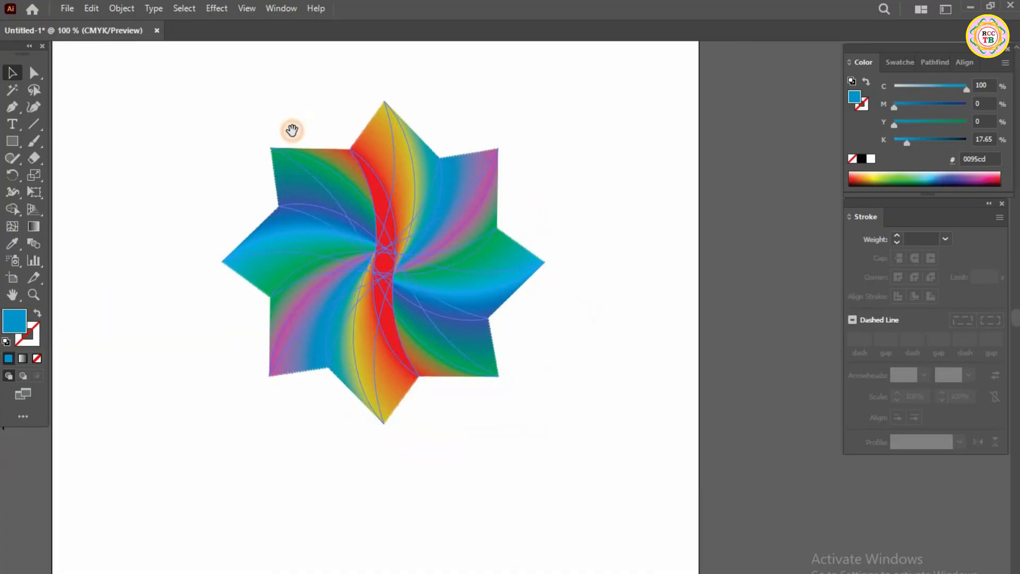
pyautogui.moveTo(187, 100); pyautogui.dragTo(601, 455)
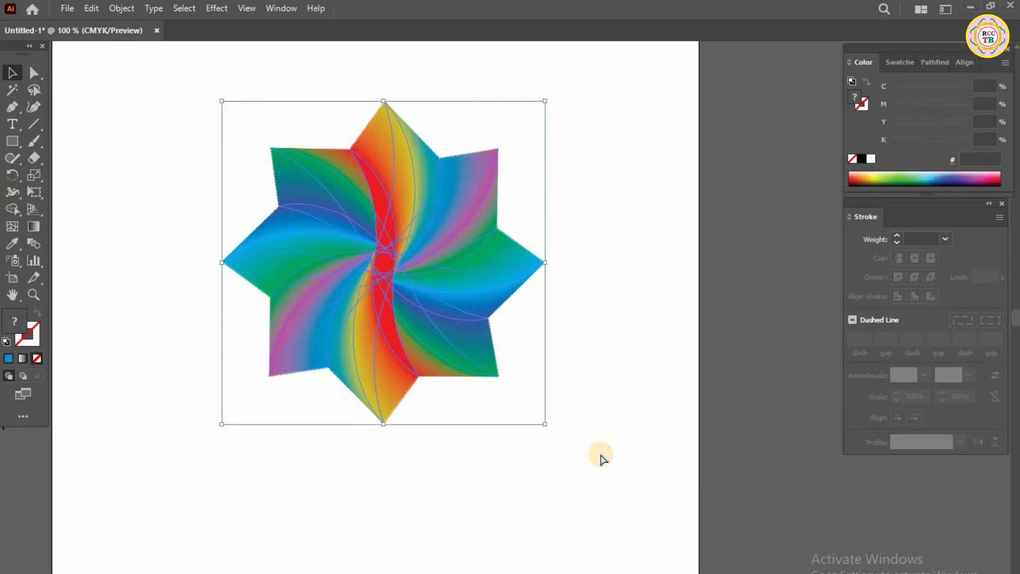
pyautogui.hotkey('ctrl', '-')
pyautogui.hotkey('ctrl', '+')
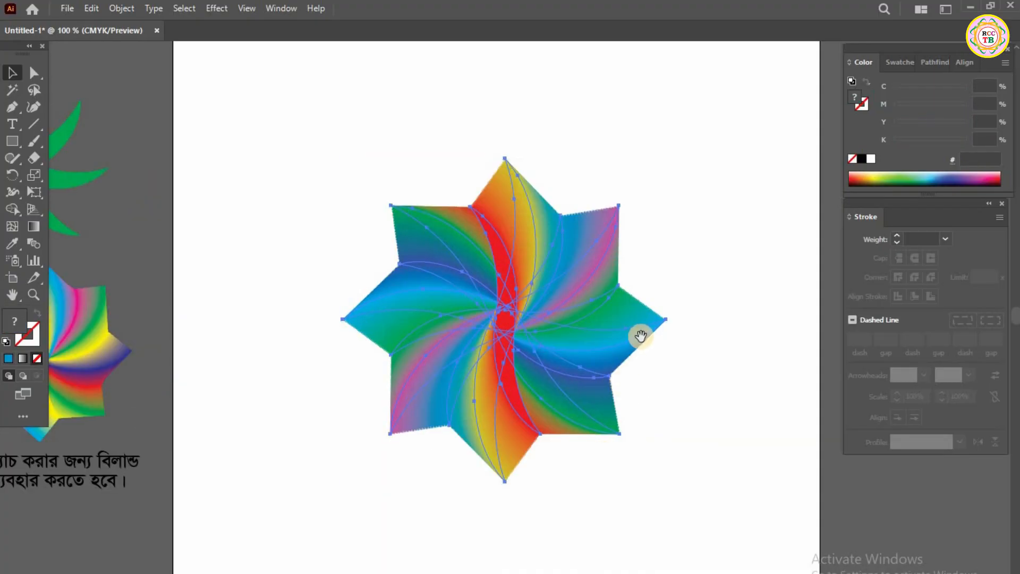
pyautogui.moveTo(640, 335); pyautogui.dragTo(538, 298)
pyautogui.click(624, 301)
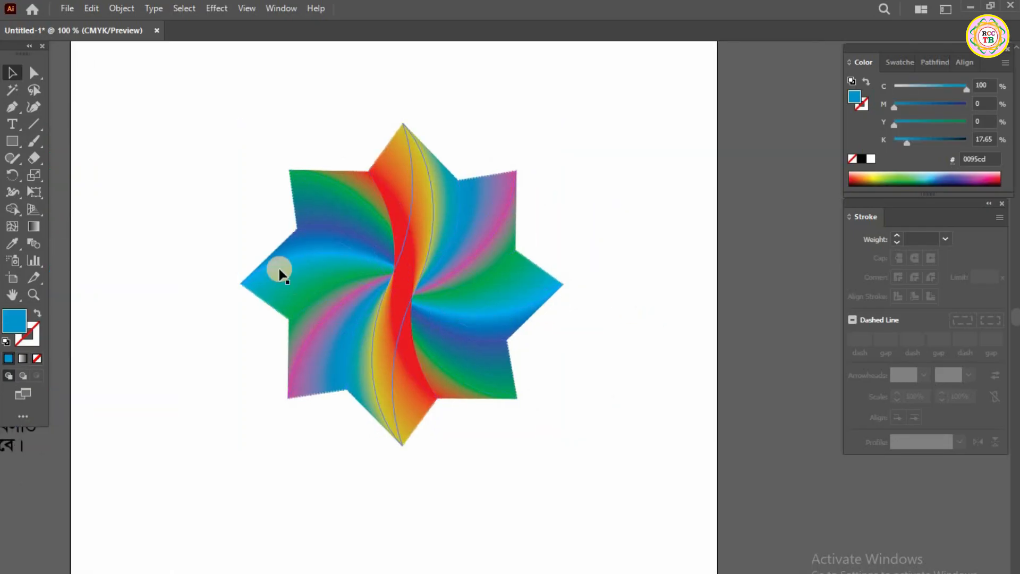